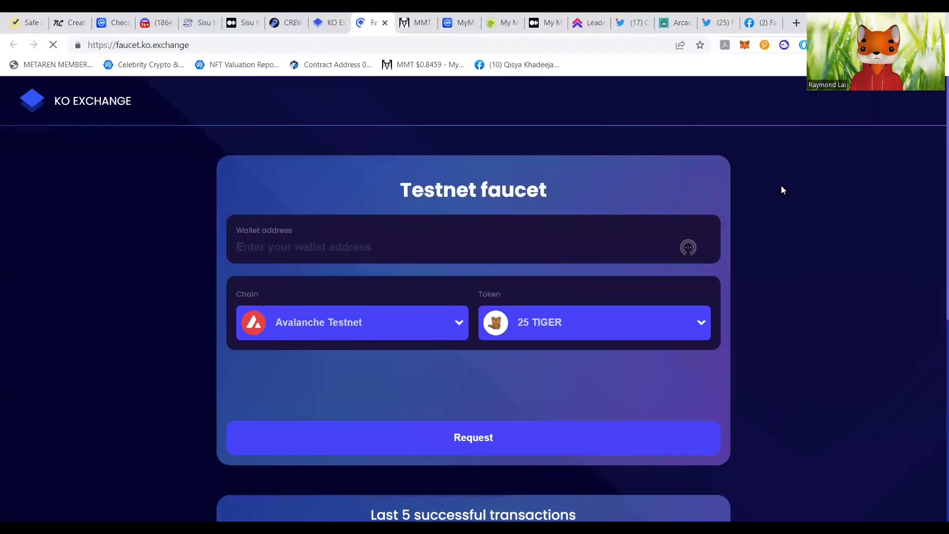
pyautogui.scroll(-3, 673, 336)
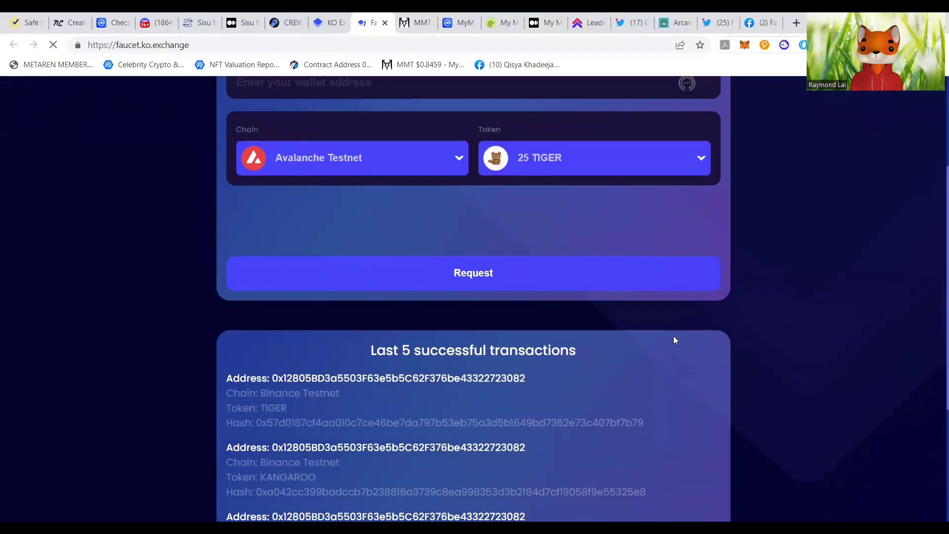
pyautogui.scroll(2, 673, 336)
# Step: Choose 25 TIGER on Avalanche Testnet as the faucet request and tick the reCAPTCHA
pyautogui.click(700, 265)
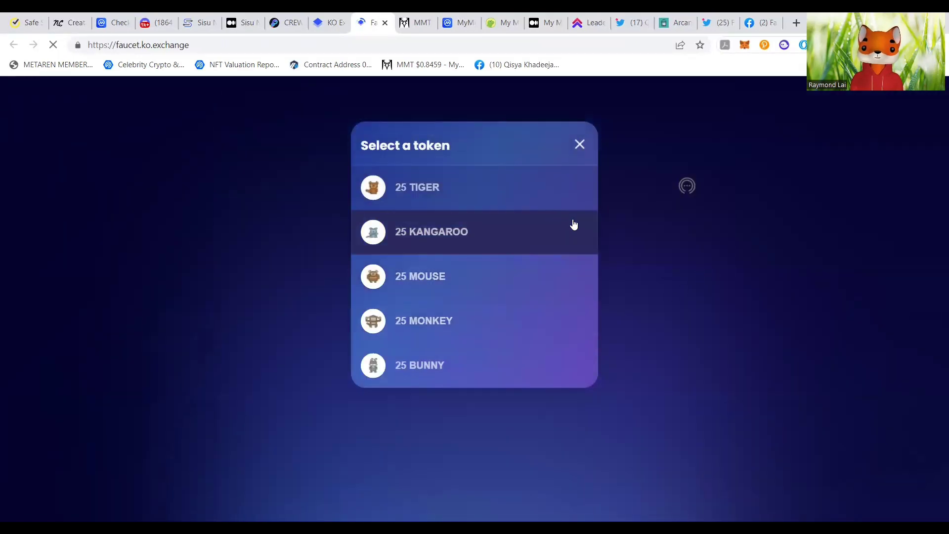
pyautogui.click(501, 196)
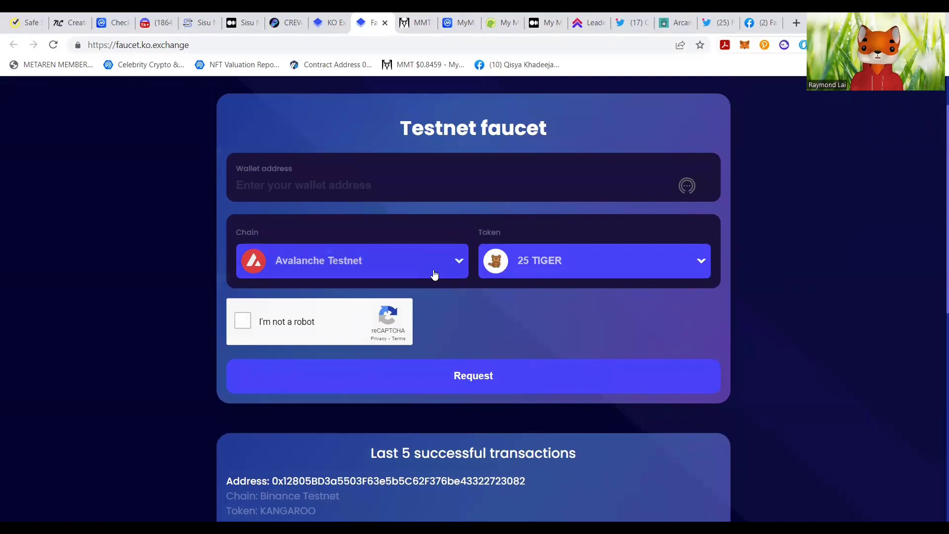
pyautogui.click(462, 265)
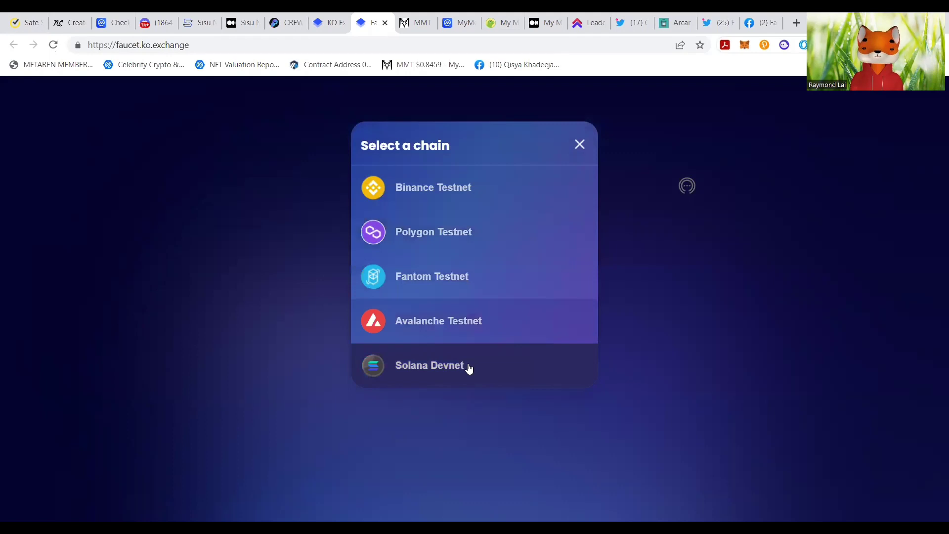
pyautogui.click(467, 322)
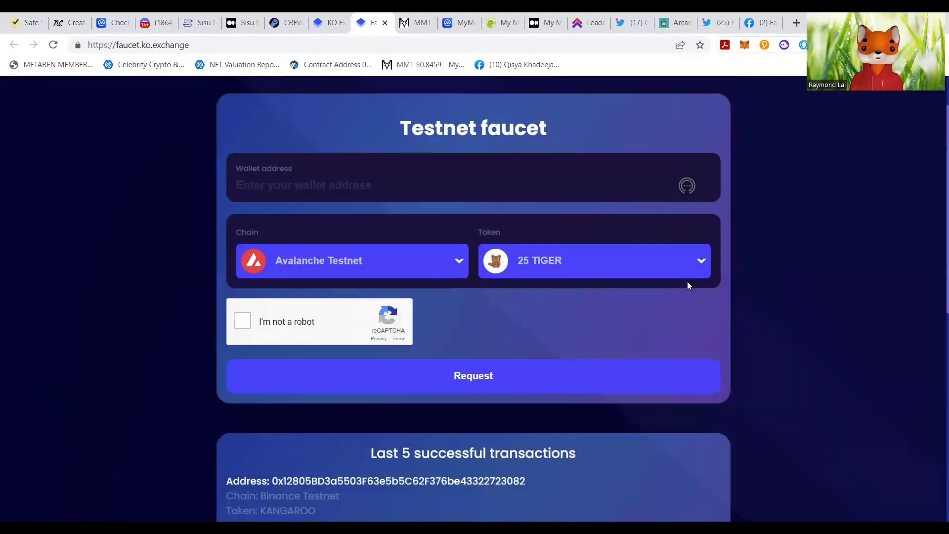
pyautogui.click(240, 324)
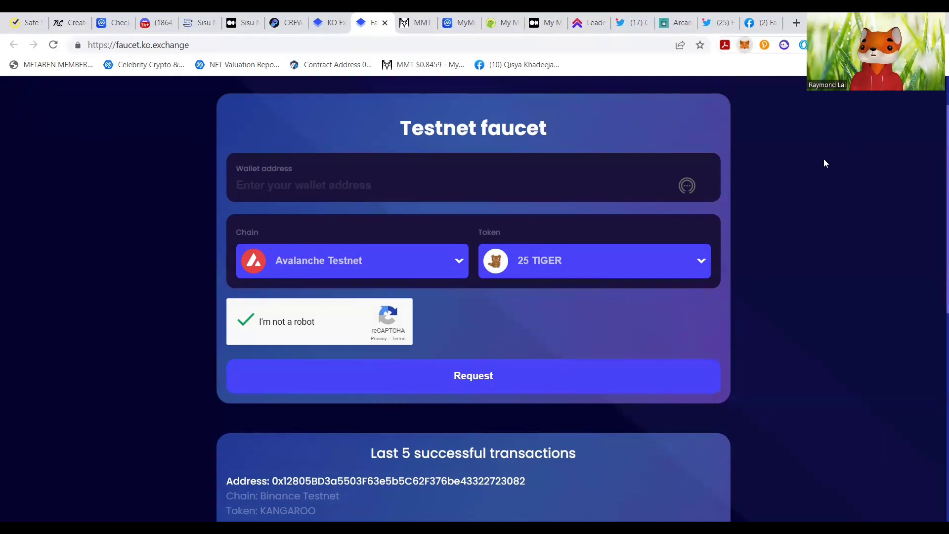
pyautogui.hotkey('alt', 'shift', 'm')
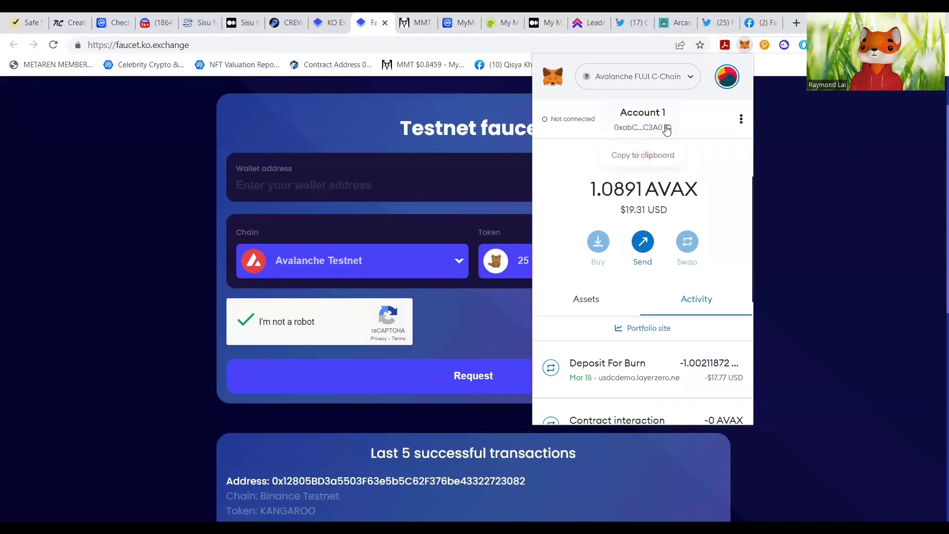
pyautogui.click(666, 129)
pyautogui.click(293, 184)
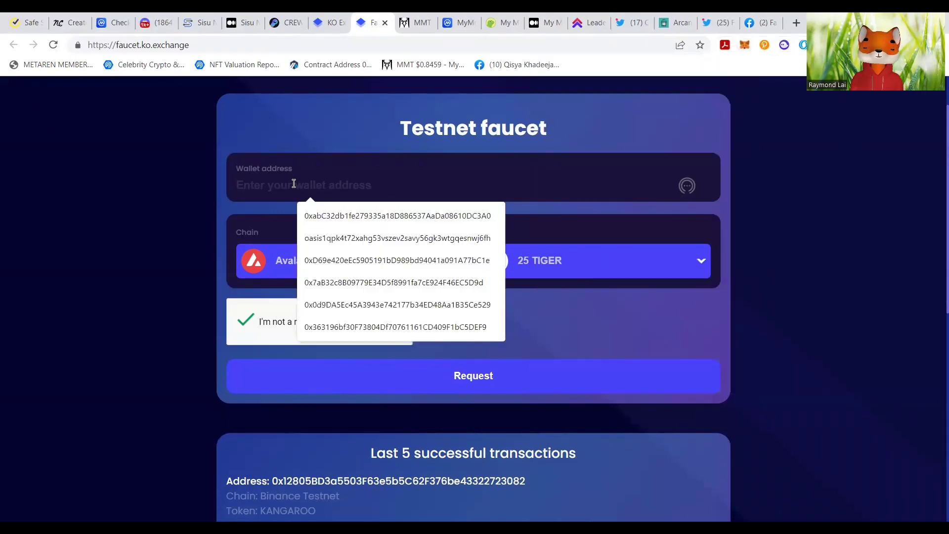
pyautogui.rightClick(293, 184)
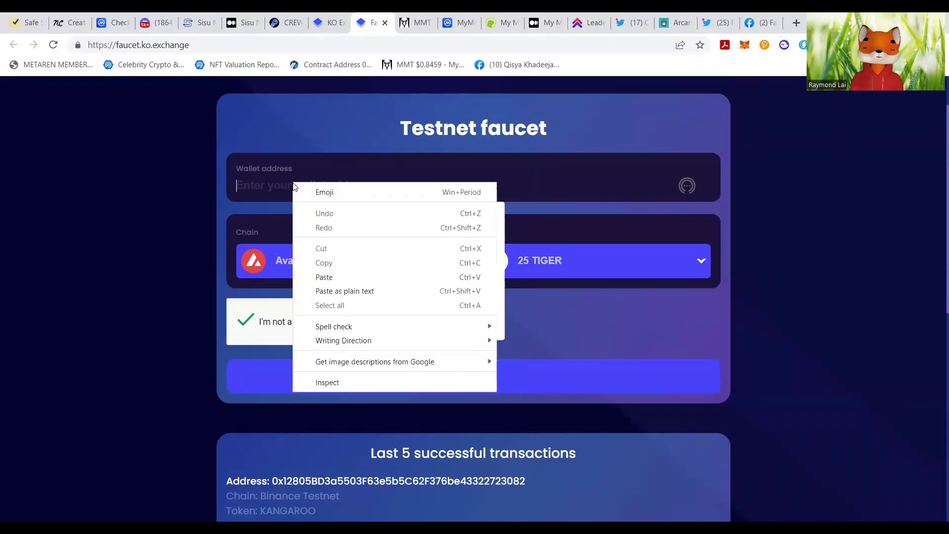
pyautogui.click(350, 279)
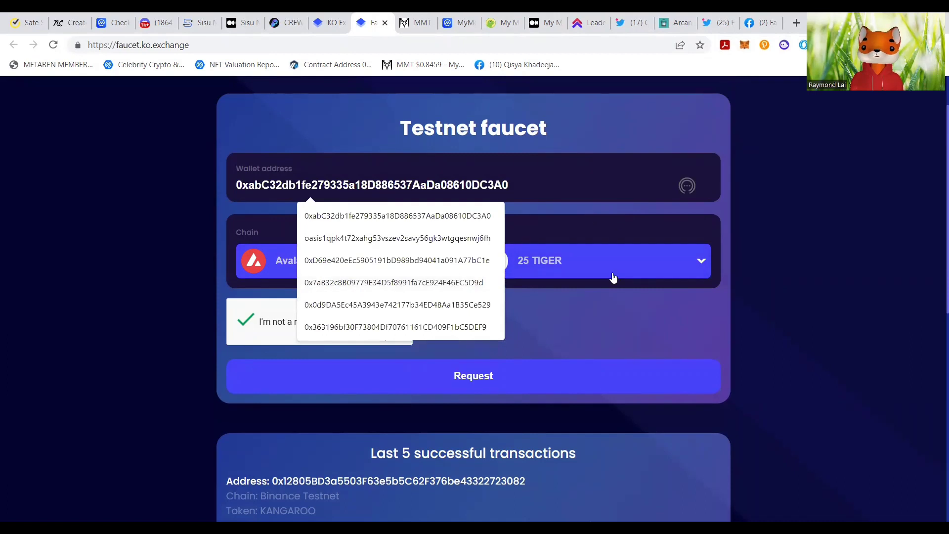
pyautogui.click(620, 315)
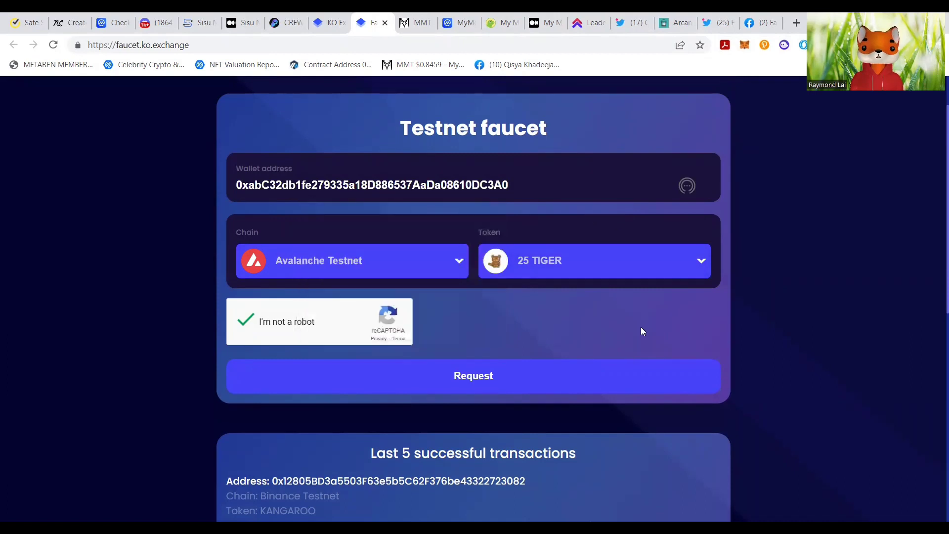
pyautogui.click(468, 376)
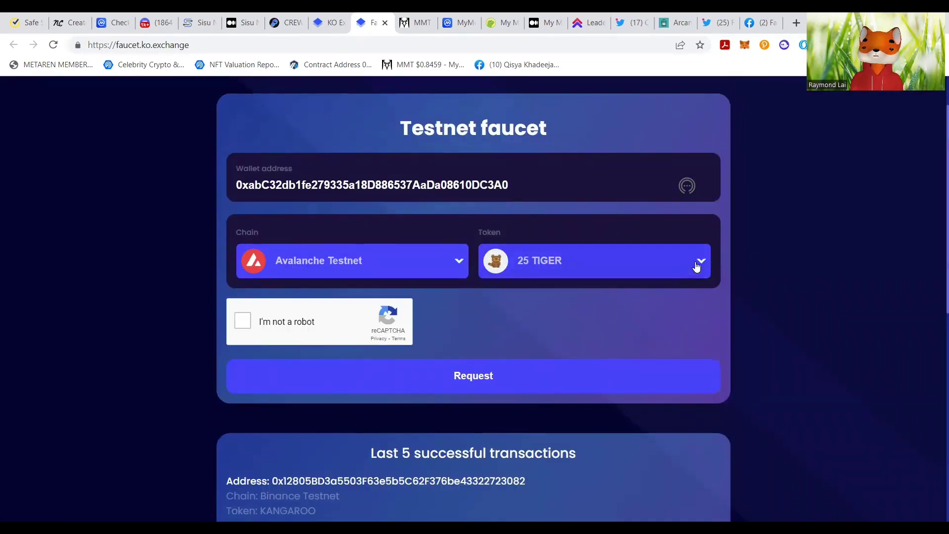
# Step: Request 25 KANGAROO with the reCAPTCHA ticked, then dismiss the under-50 limit error
pyautogui.click(699, 259)
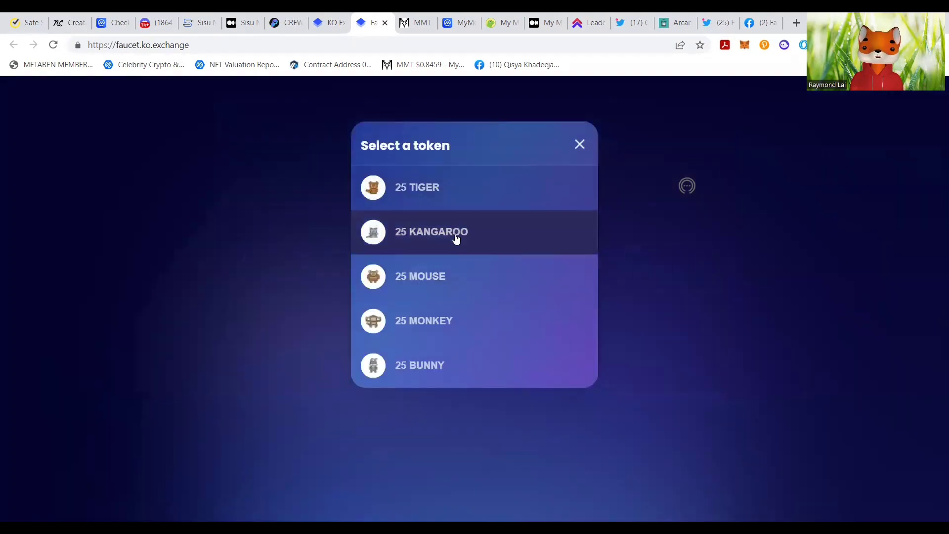
pyautogui.click(455, 232)
pyautogui.click(243, 321)
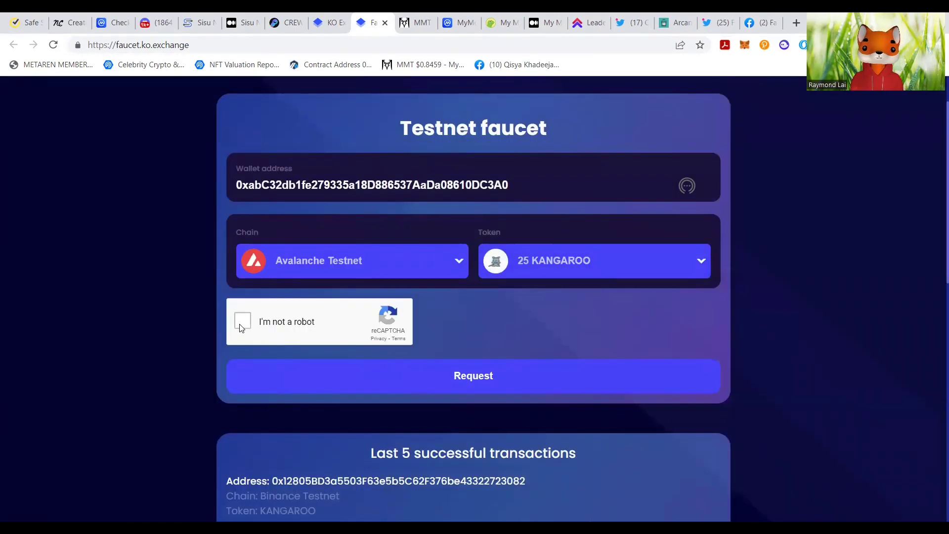
pyautogui.click(485, 380)
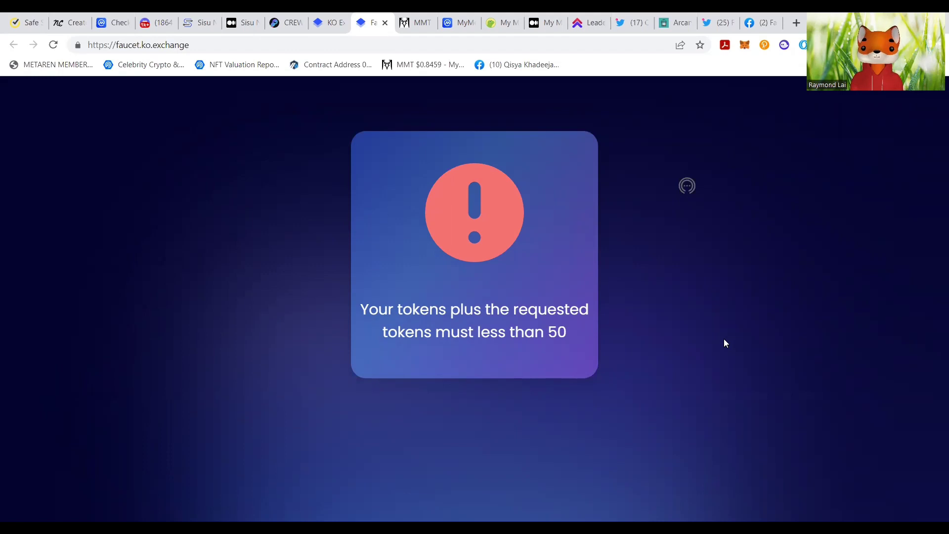
pyautogui.click(724, 317)
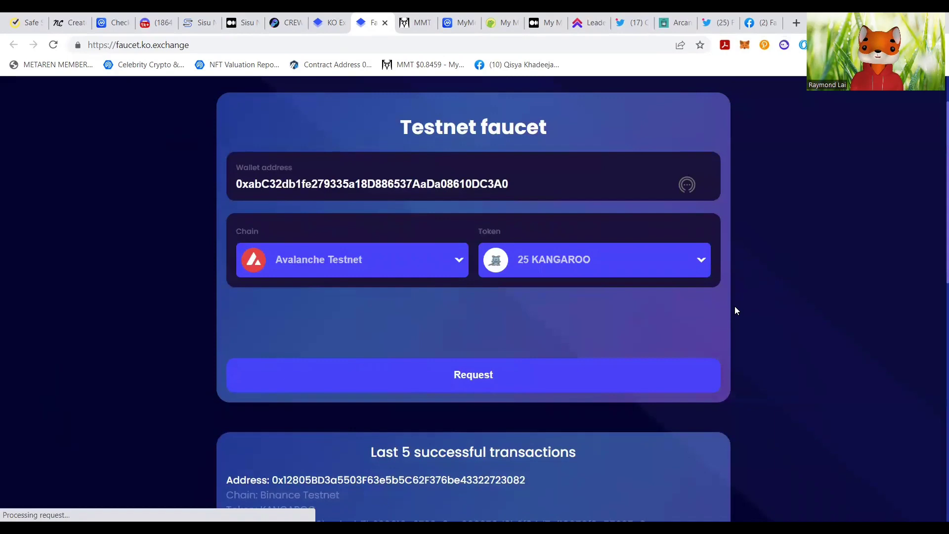
pyautogui.scroll(-3, 735, 306)
pyautogui.scroll(-3, 734, 306)
pyautogui.scroll(5, 734, 306)
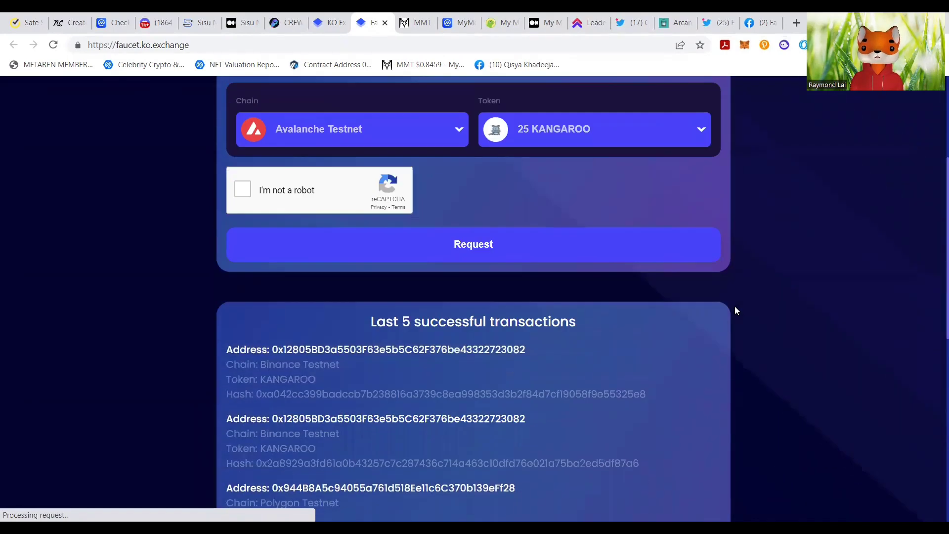
pyautogui.scroll(3, 735, 306)
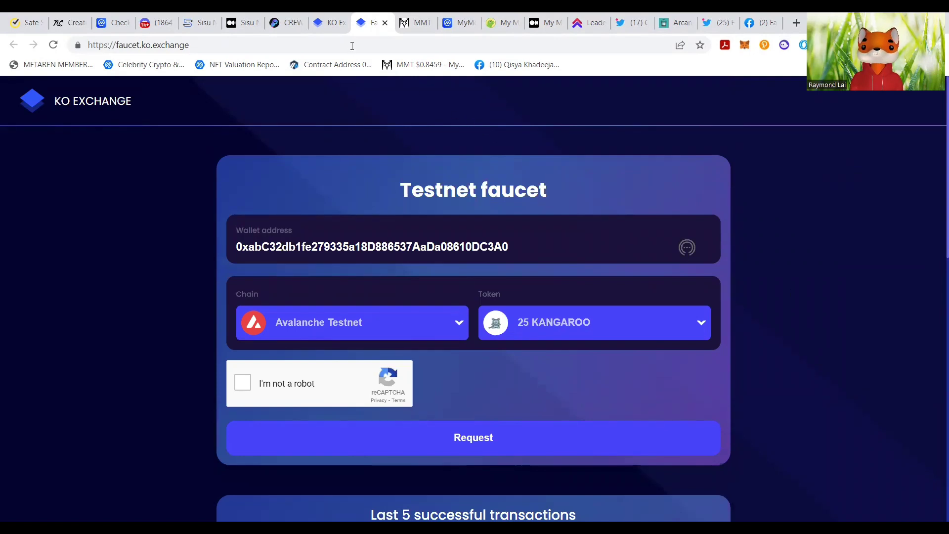
# Step: On the swap page, choose TIGER, enter 30 and keep Polygon Testnet as destination
pyautogui.click(332, 23)
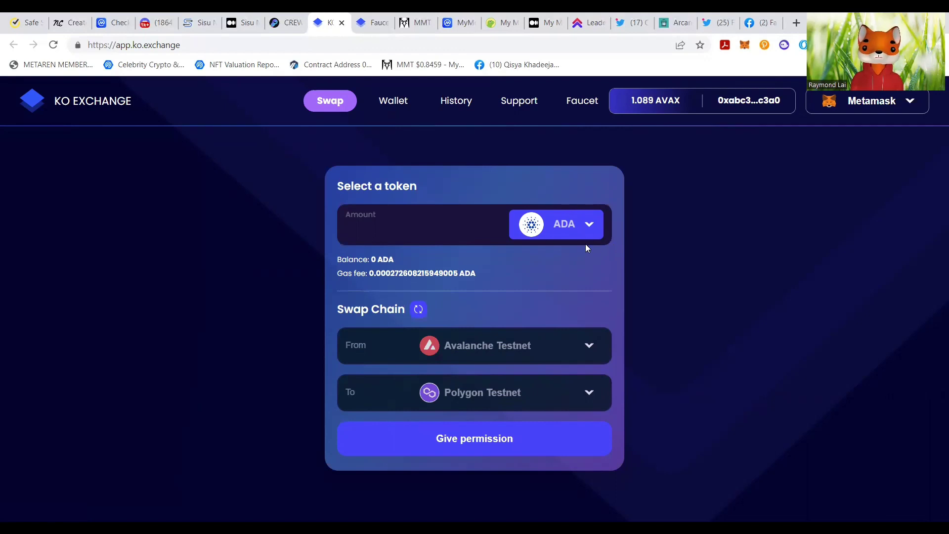
pyautogui.click(587, 226)
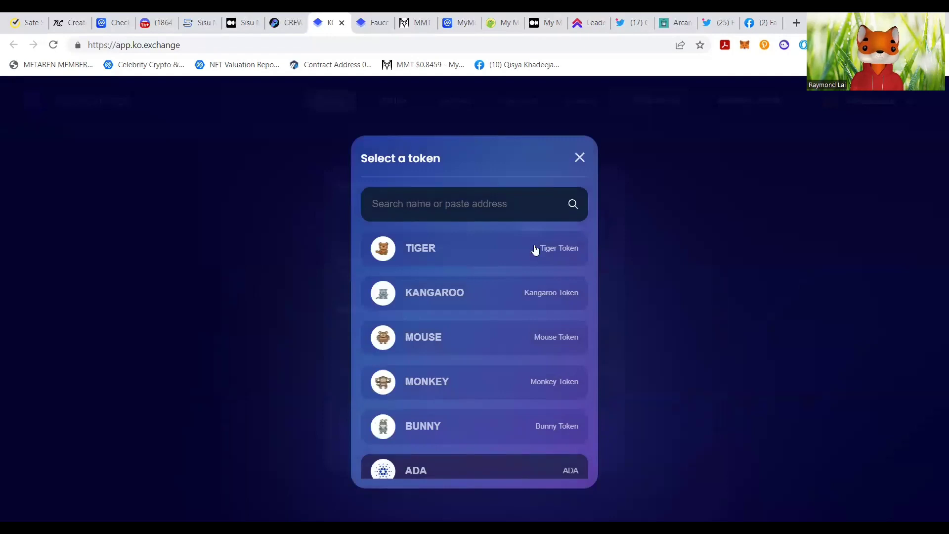
pyautogui.click(433, 251)
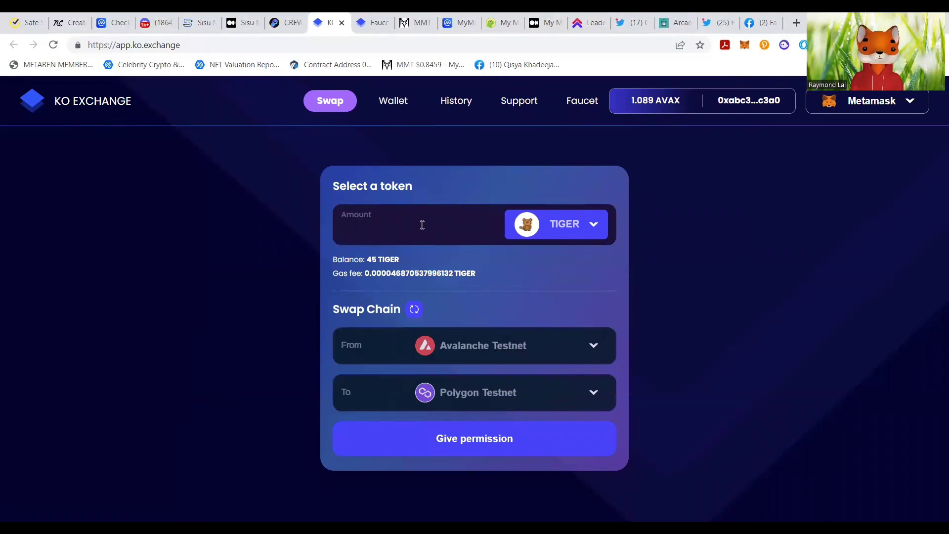
pyautogui.click(445, 229)
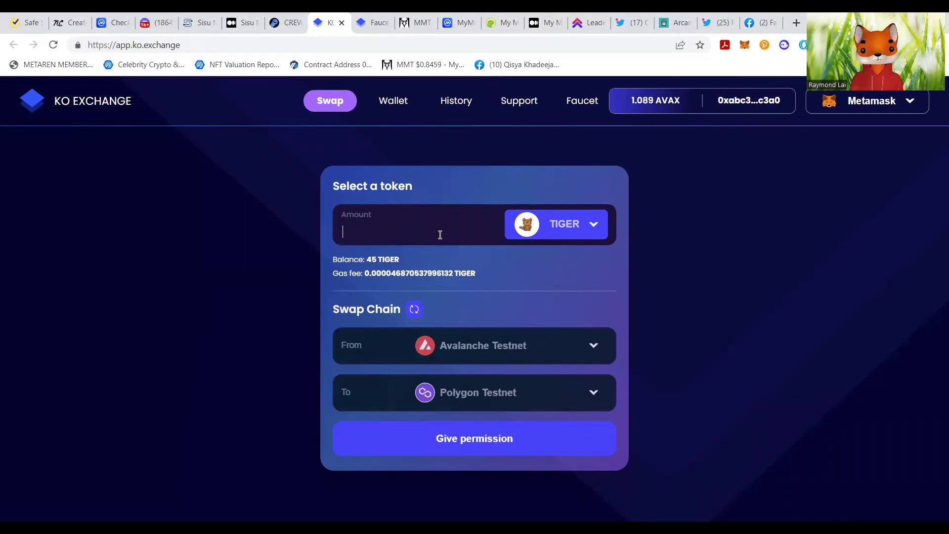
pyautogui.write('30')
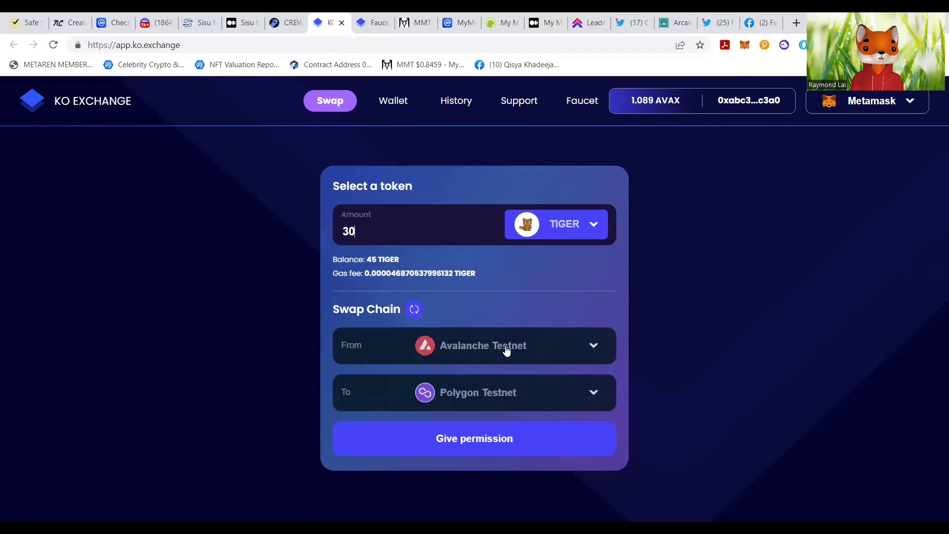
pyautogui.click(593, 391)
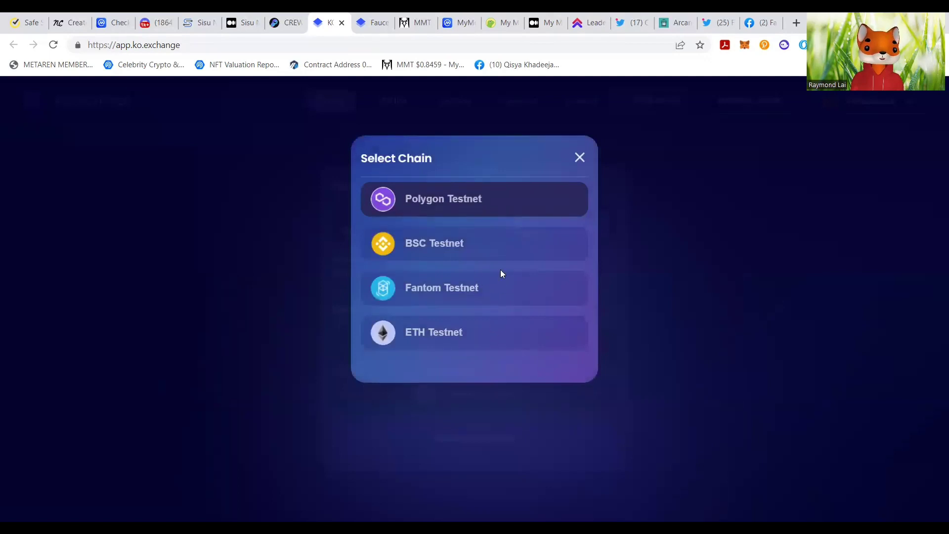
pyautogui.click(579, 159)
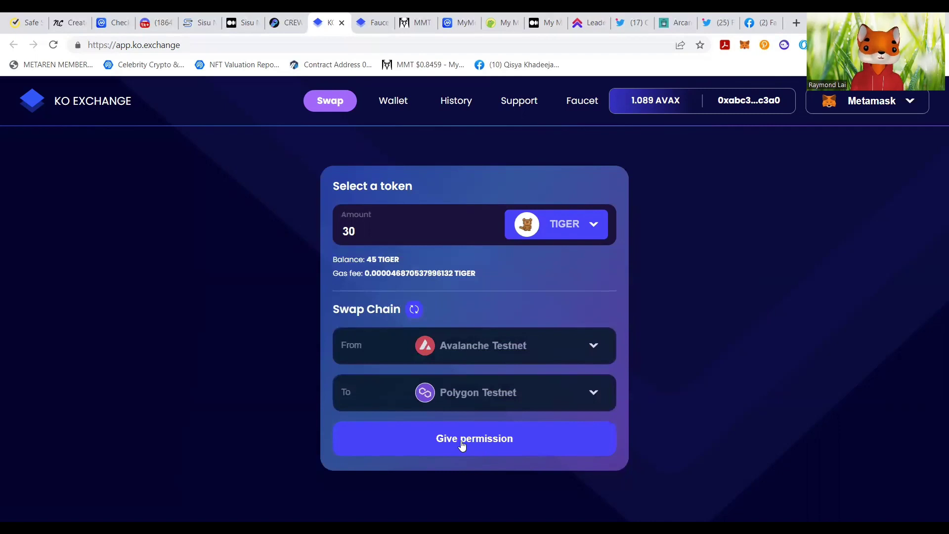
# Step: Grant permission for TIGER and wait for the submitted-transaction hash to appear
pyautogui.click(460, 442)
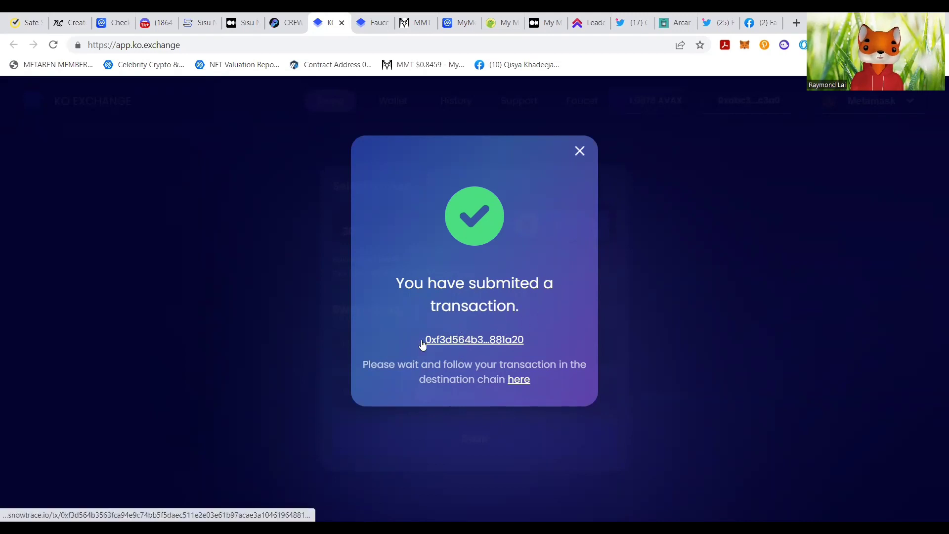
# Step: Open the TIGER swap transaction in Snowtrace and copy its page URL
pyautogui.click(438, 342)
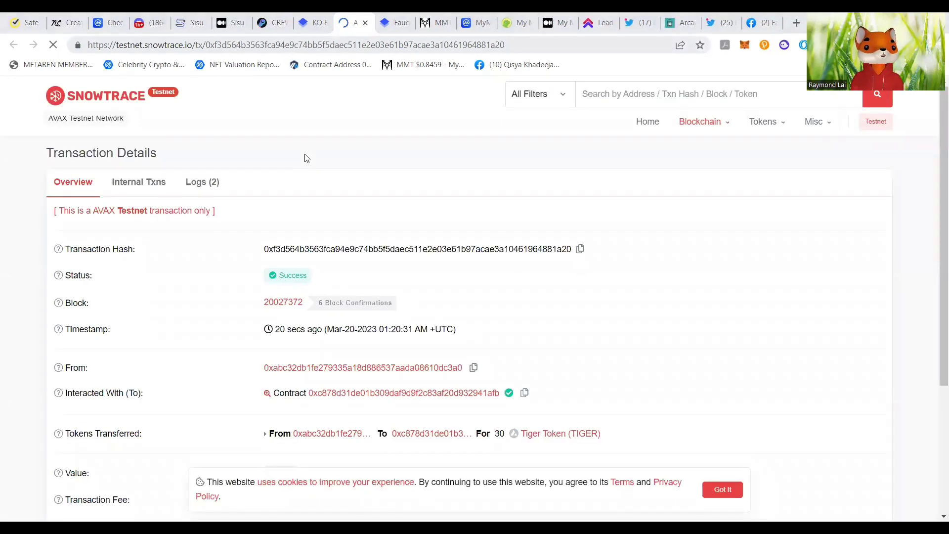
pyautogui.hotkey('ctrl', 'l')
pyautogui.rightClick(374, 45)
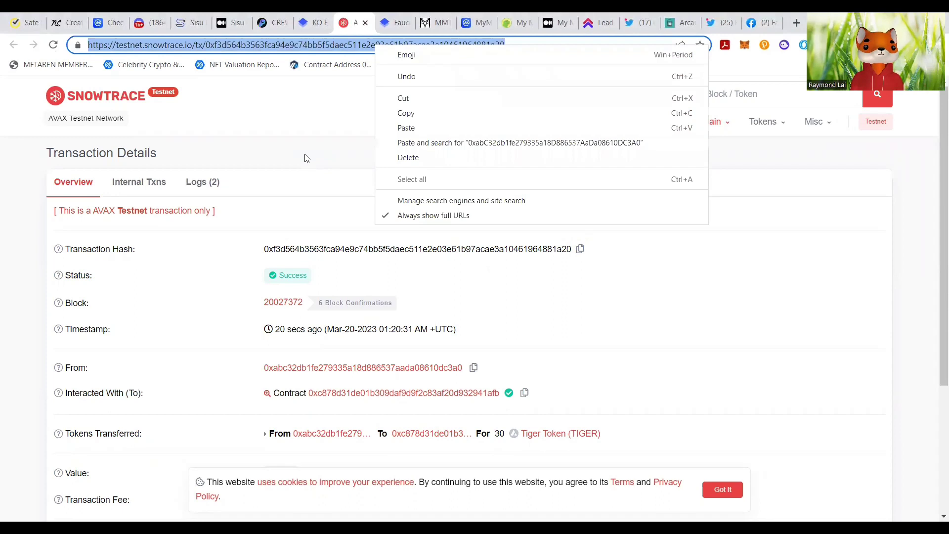
pyautogui.click(421, 117)
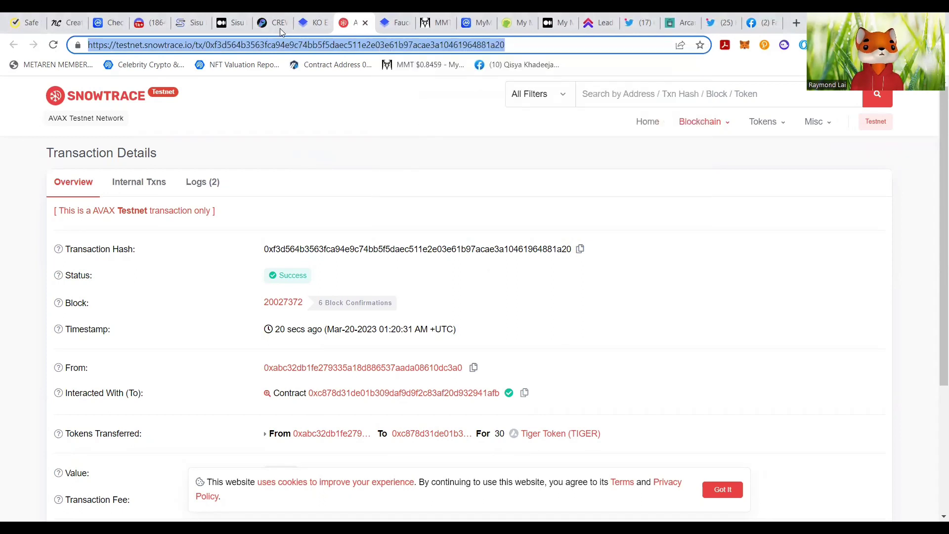
# Step: In the Crew3 quest proof, type SC: and paste the Snowtrace link below it
pyautogui.click(275, 23)
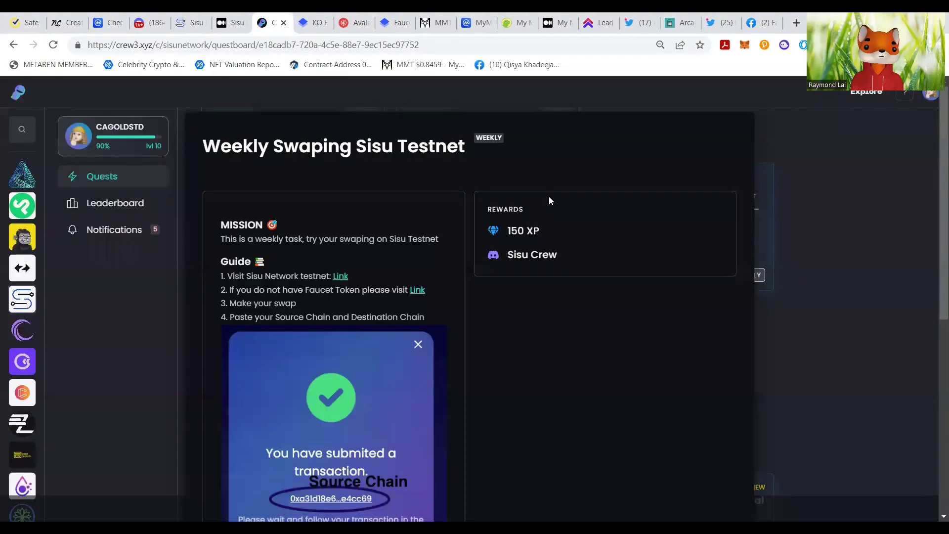
pyautogui.scroll(-5, 534, 256)
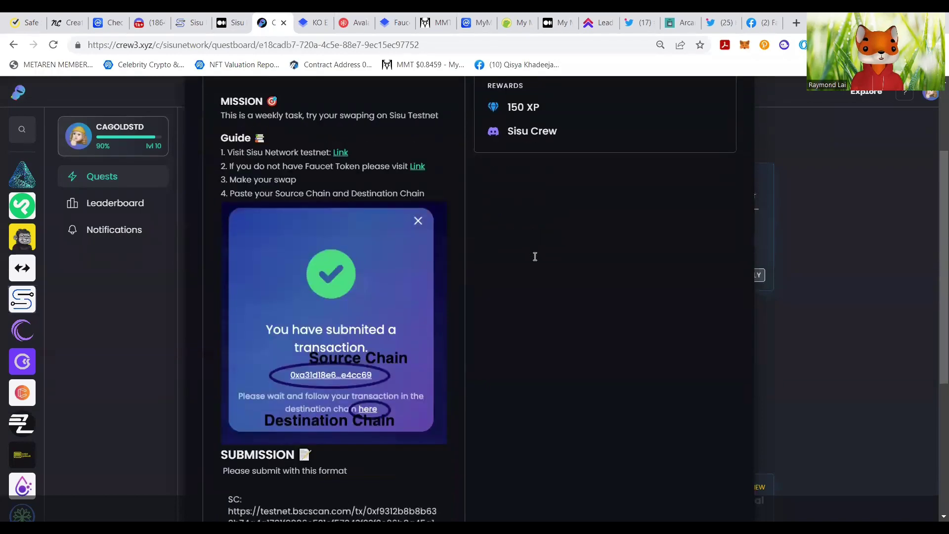
pyautogui.scroll(-5, 533, 255)
pyautogui.scroll(-3, 534, 256)
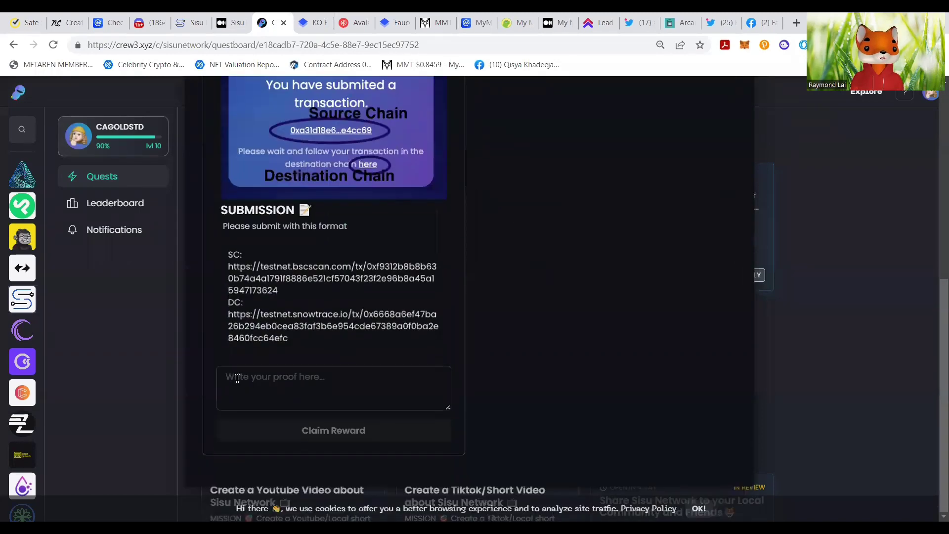
pyautogui.click(238, 378)
pyautogui.write('SC')
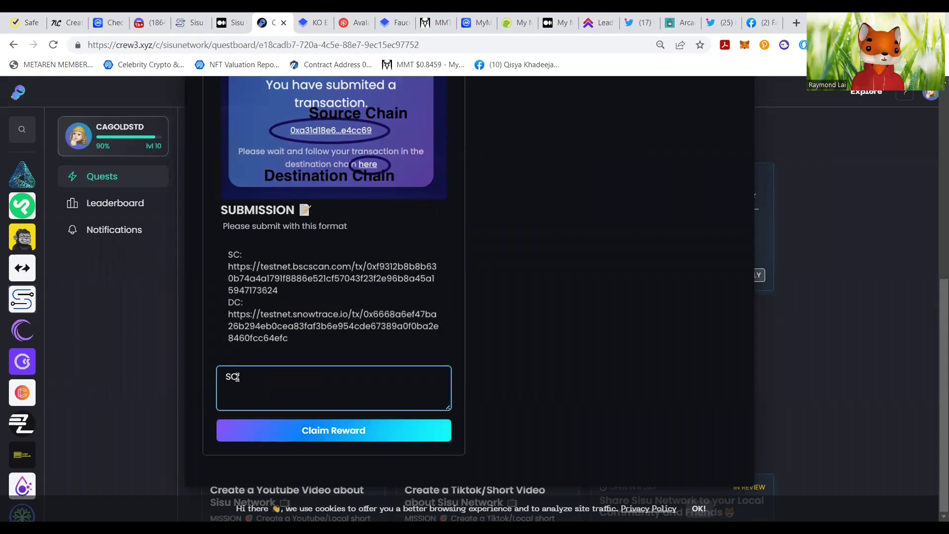
pyautogui.write(':')
pyautogui.press('Return')
pyautogui.rightClick(238, 386)
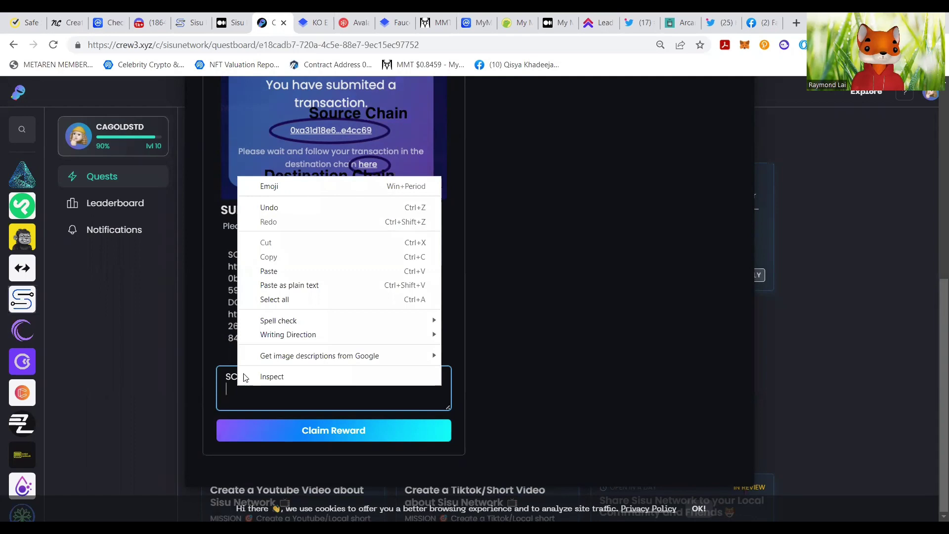
pyautogui.click(293, 270)
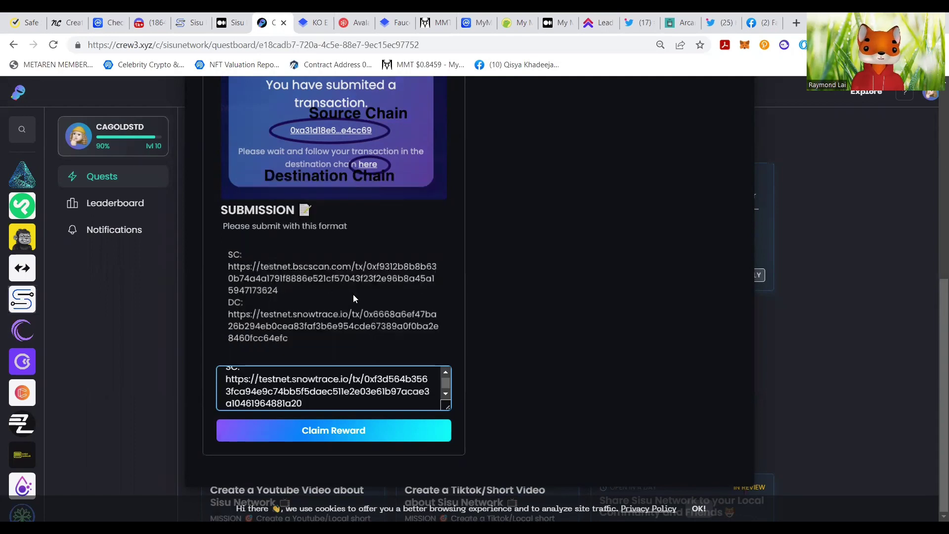
# Step: Add a DC: line, then open KO Exchange's destination-chain tracking page
pyautogui.press('Return')
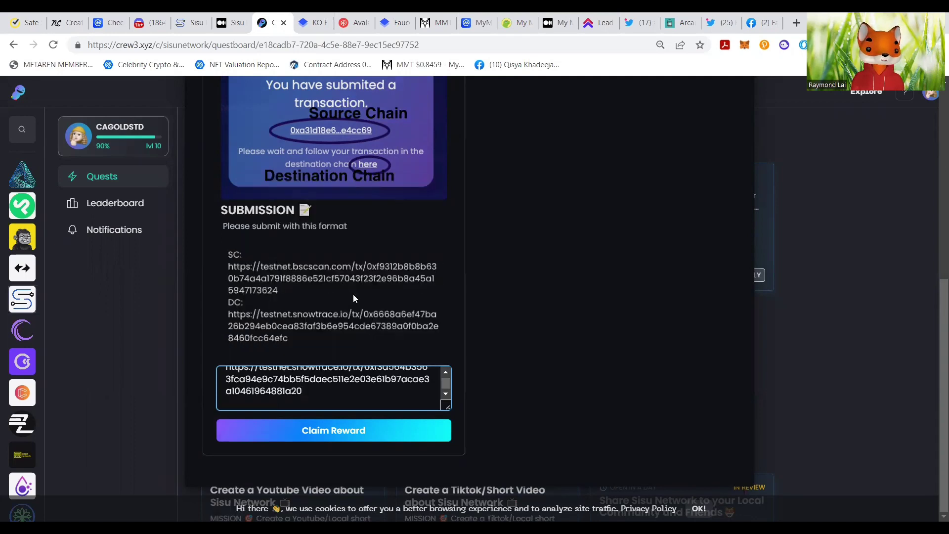
pyautogui.write('DC:')
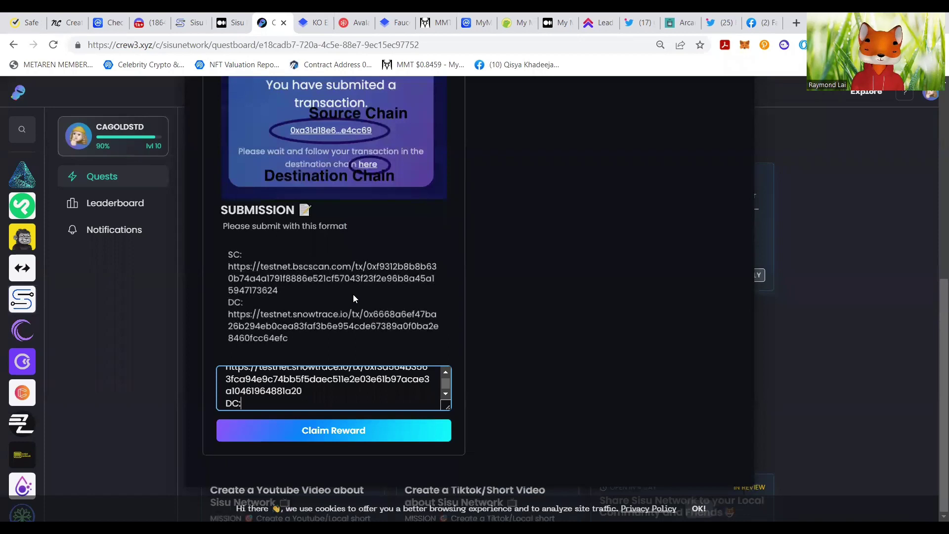
pyautogui.press('Return')
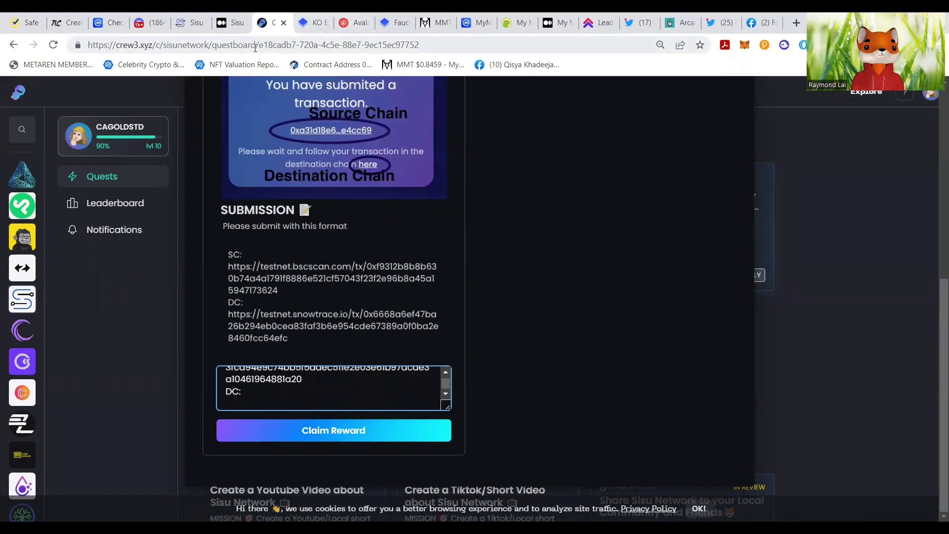
pyautogui.click(308, 22)
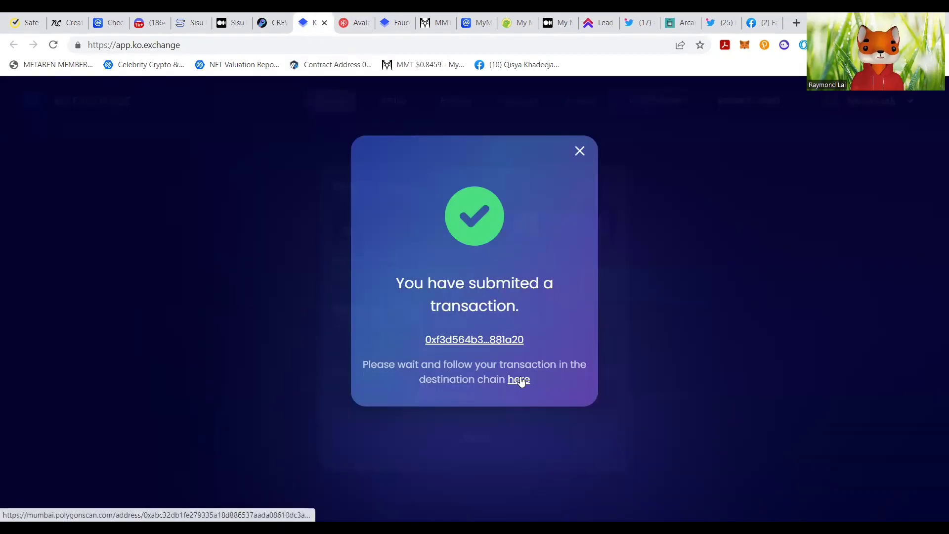
pyautogui.click(521, 381)
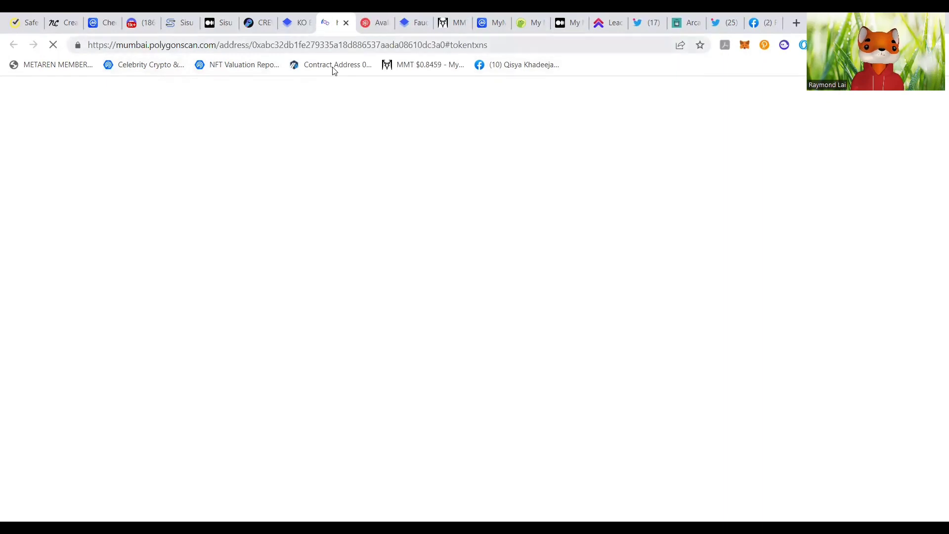
# Step: Copy the Mumbai Polygonscan address page URL from the address bar
pyautogui.click(354, 46)
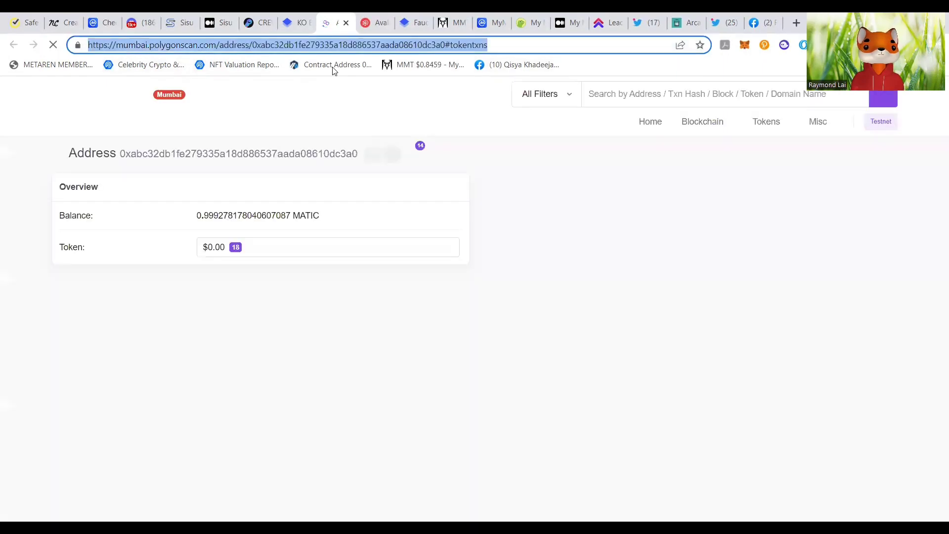
pyautogui.rightClick(352, 46)
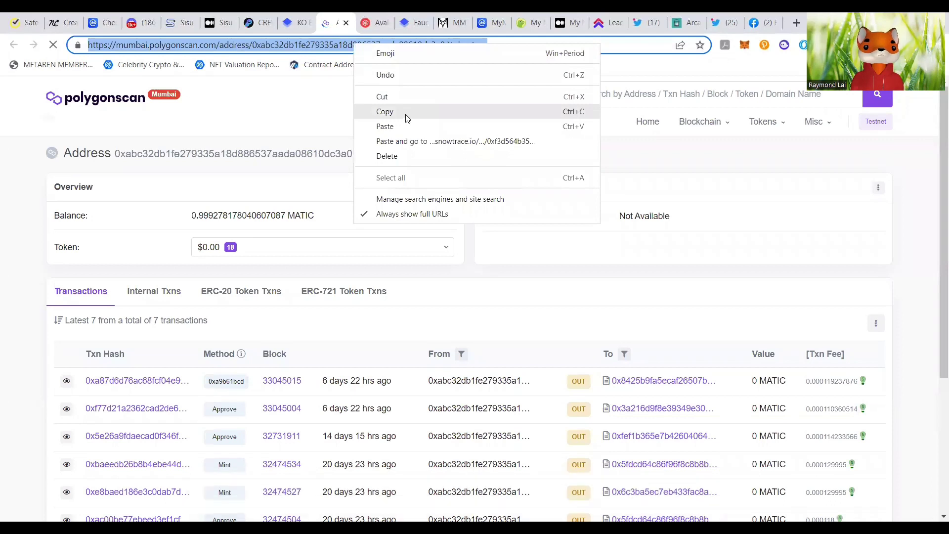
pyautogui.click(380, 113)
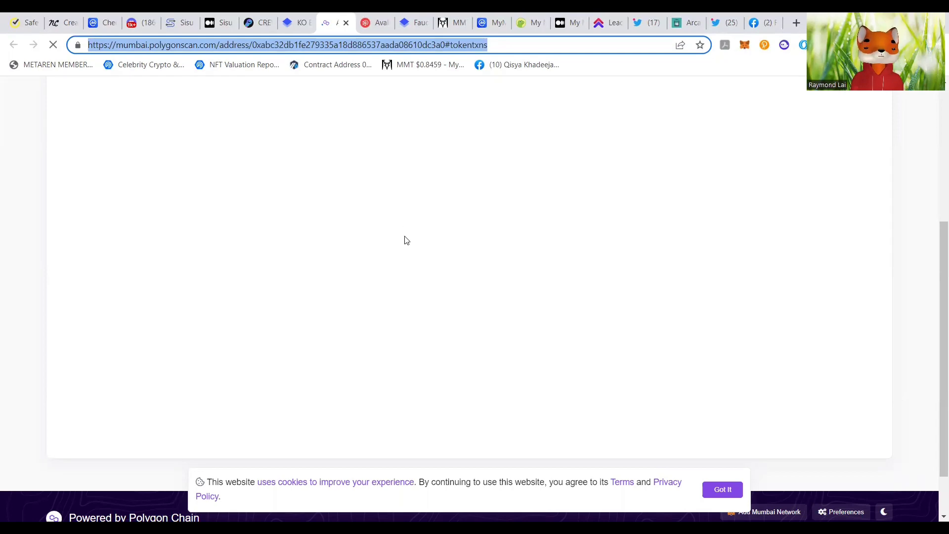
# Step: Paste the Polygonscan link after DC:, claim the reward, and open the next Weekly Swaping quest
pyautogui.click(265, 22)
pyautogui.click(339, 403)
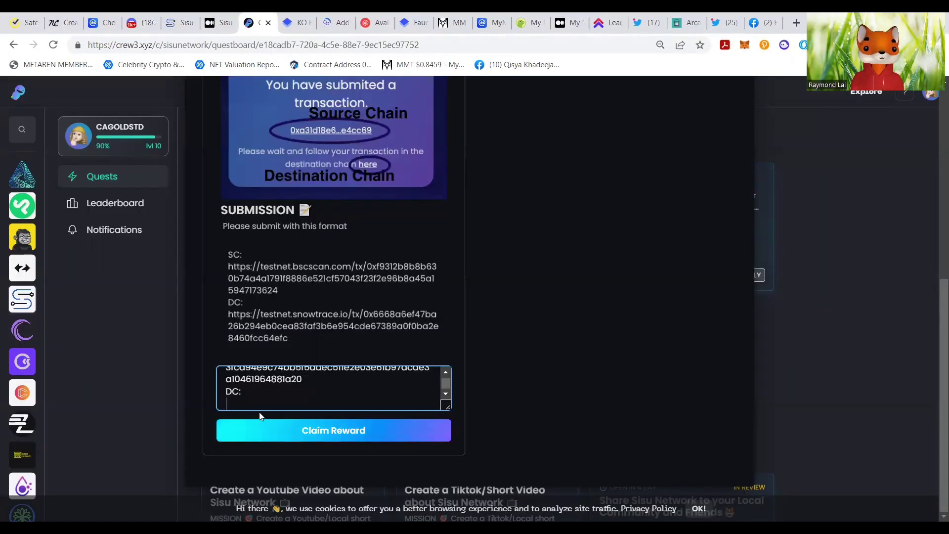
pyautogui.rightClick(243, 400)
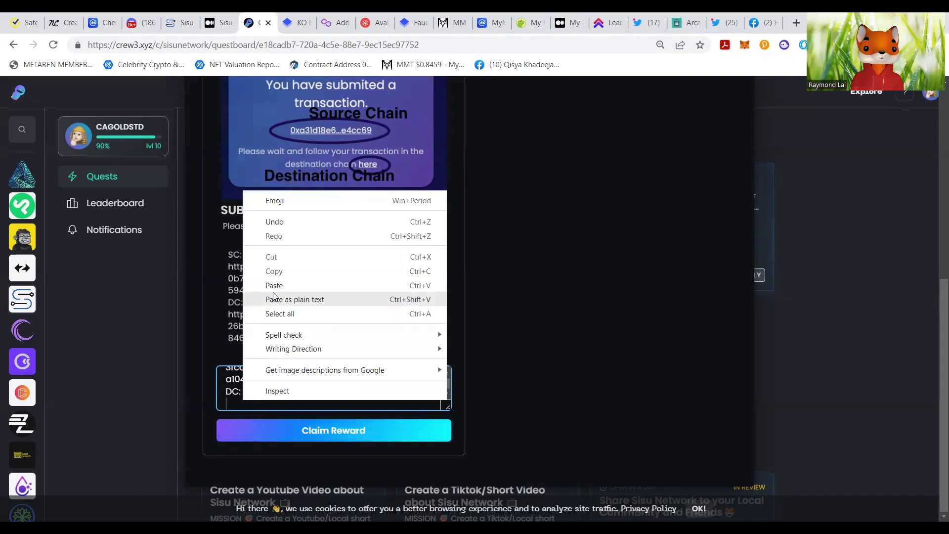
pyautogui.click(284, 285)
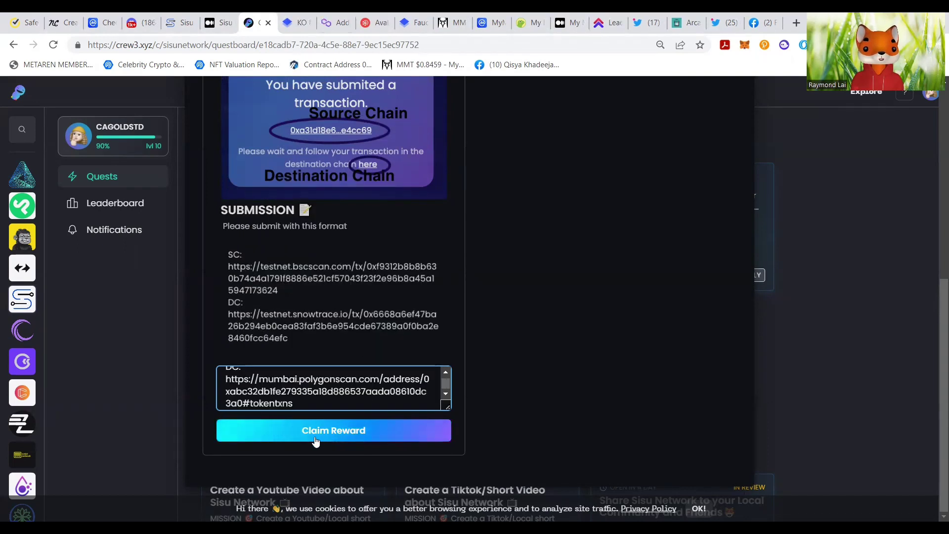
pyautogui.click(342, 431)
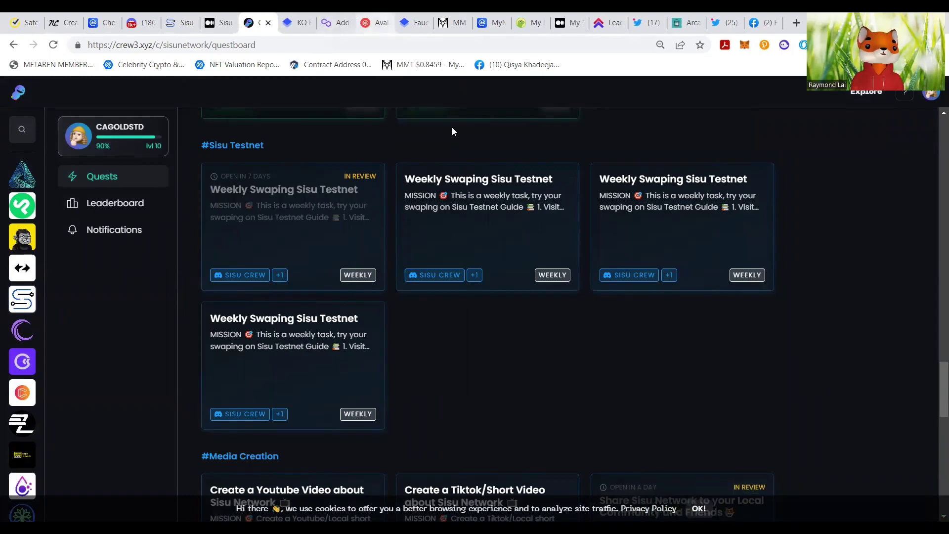
pyautogui.click(489, 209)
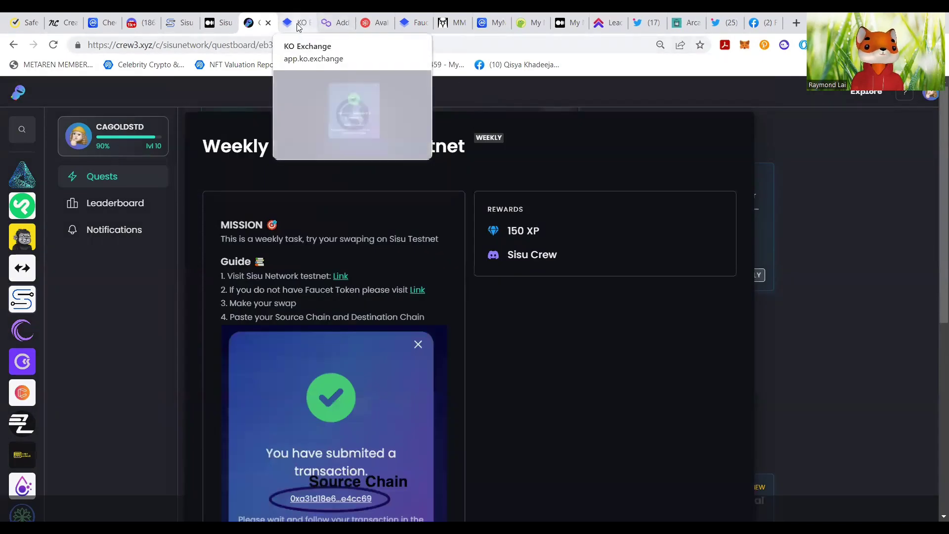
# Step: Close the submitted dialog, set BSC Testnet and KANGAROO, and select the old 30 amount
pyautogui.click(298, 22)
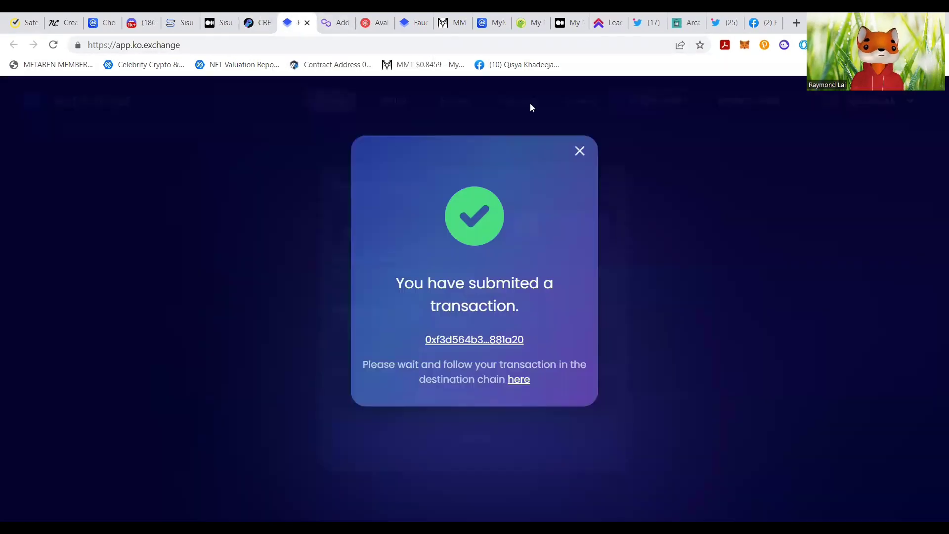
pyautogui.click(580, 152)
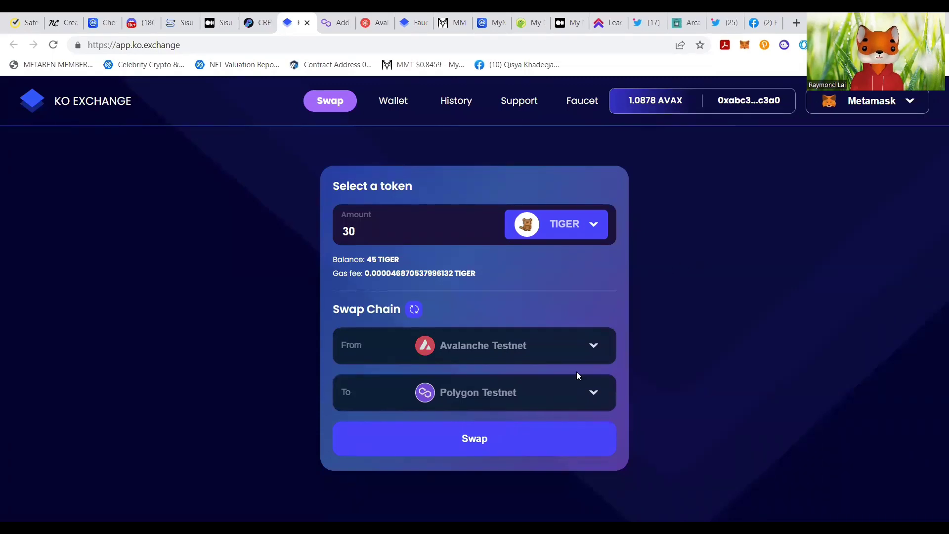
pyautogui.click(592, 393)
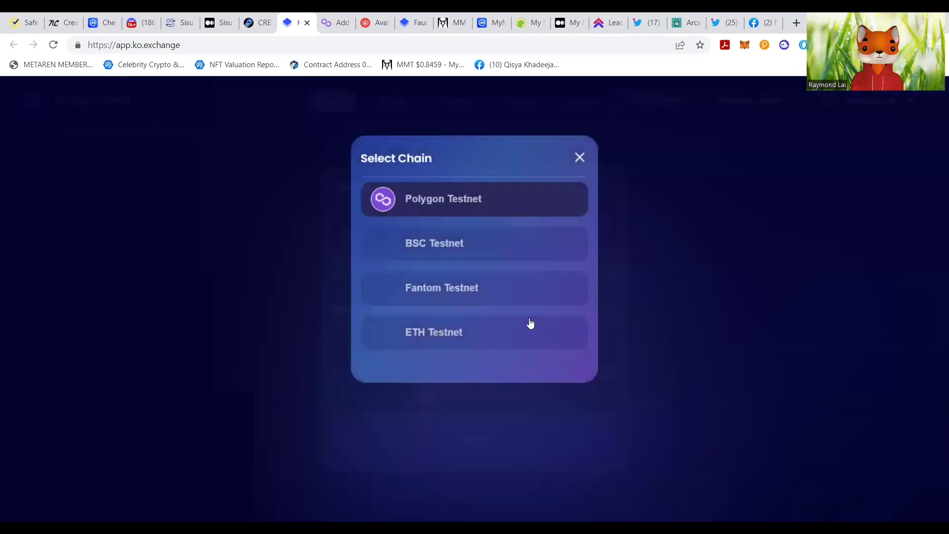
pyautogui.click(475, 243)
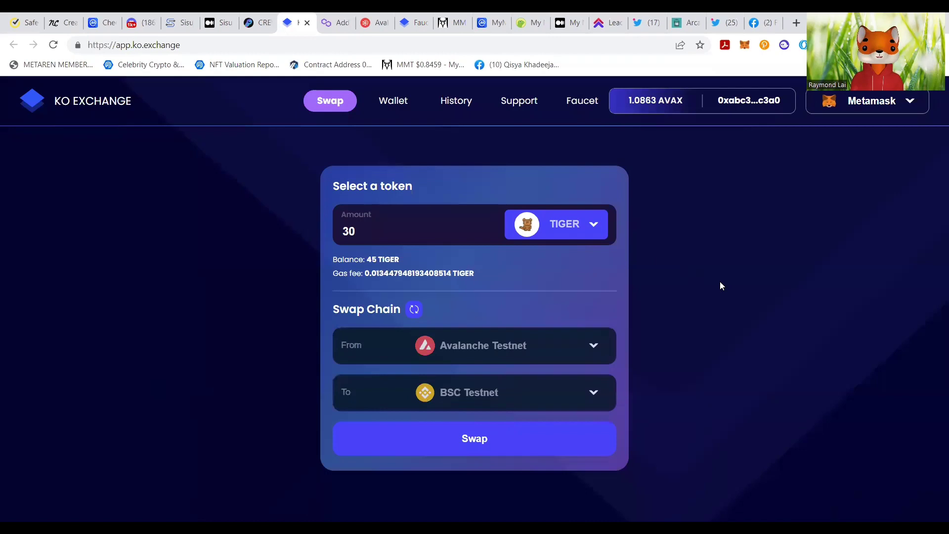
pyautogui.click(593, 226)
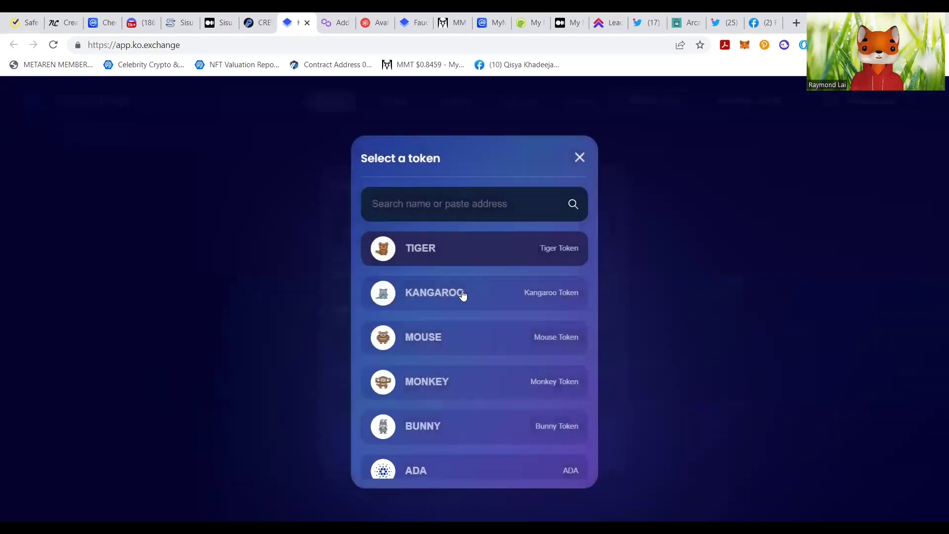
pyautogui.click(463, 295)
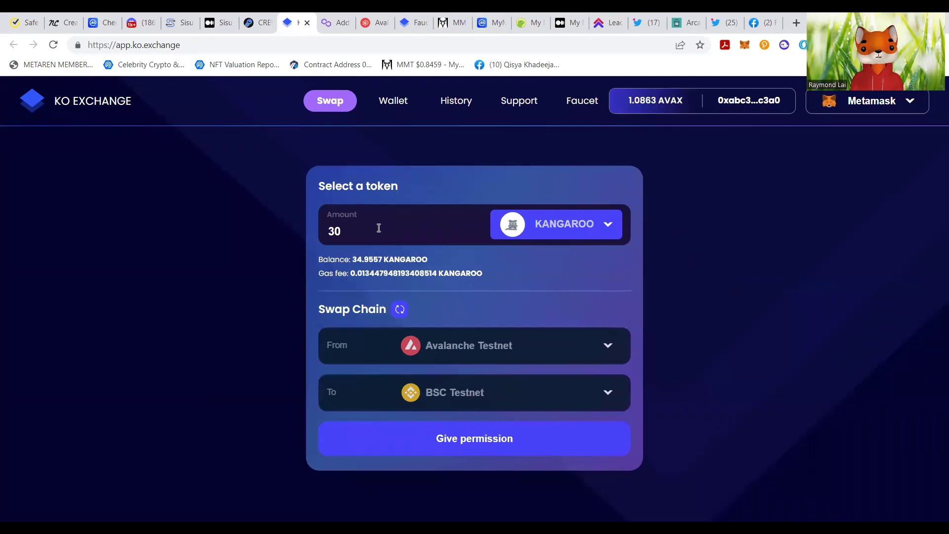
pyautogui.moveTo(342, 231); pyautogui.dragTo(322, 231)
pyautogui.write('20')
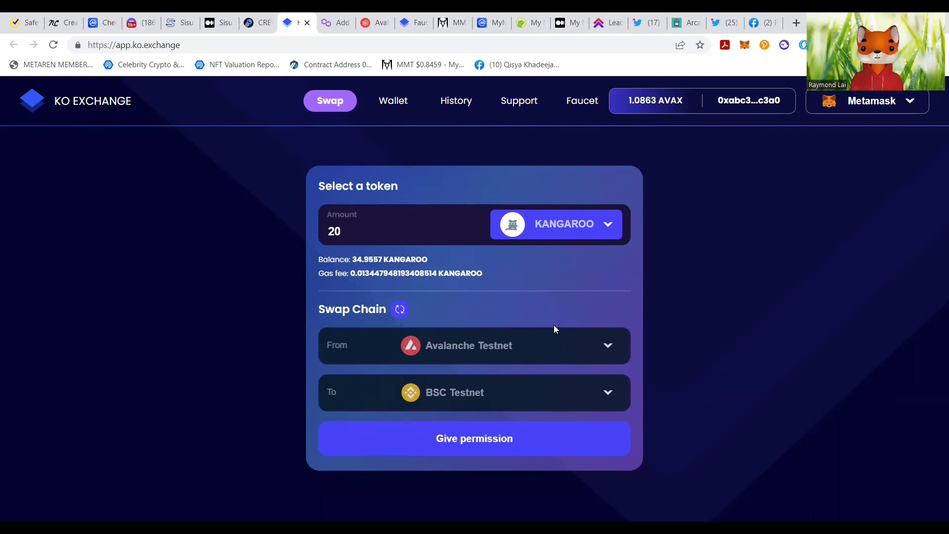
# Step: Grant token permission and submit the 20 KANGAROO swap from Avalanche Testnet to BSC Testnet
pyautogui.click(460, 440)
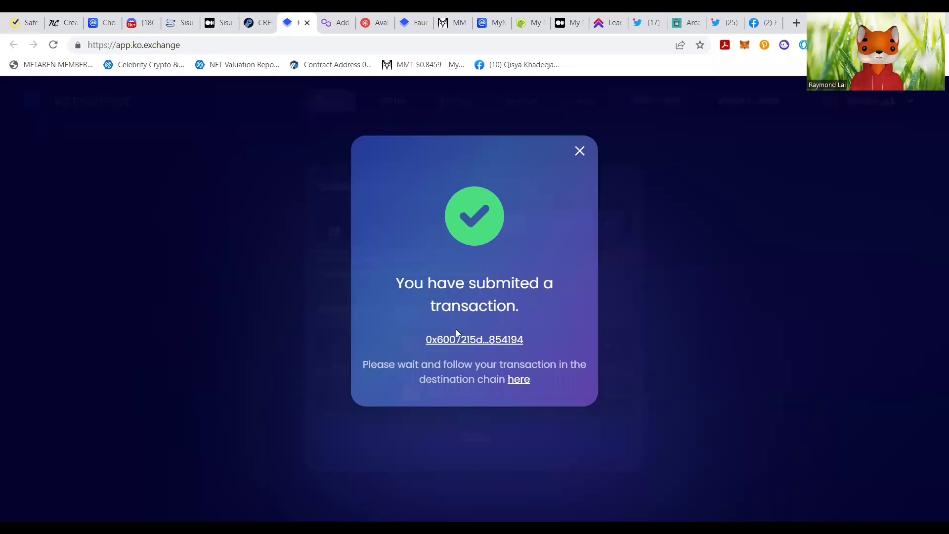
# Step: Open the KANGAROO swap transaction on Snowtrace and copy its page link
pyautogui.click(454, 341)
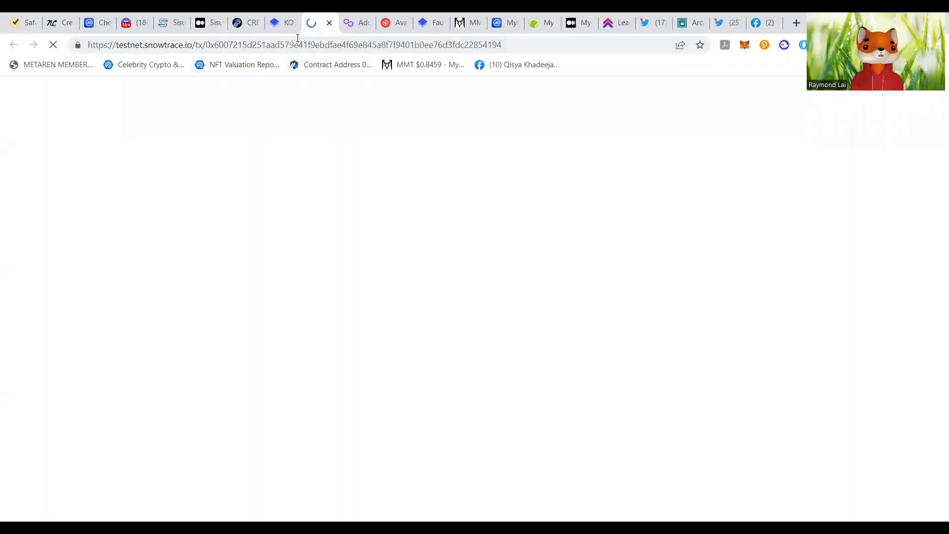
pyautogui.click(297, 44)
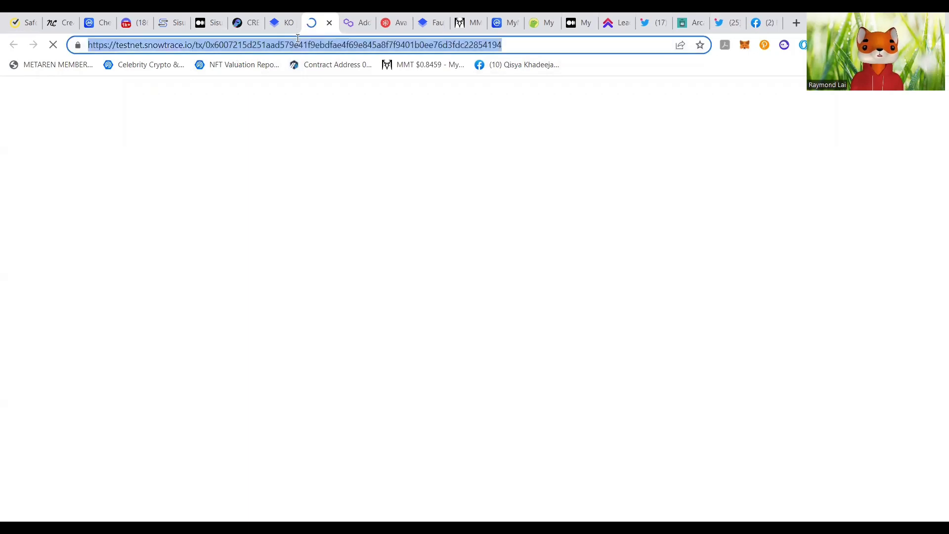
pyautogui.rightClick(337, 48)
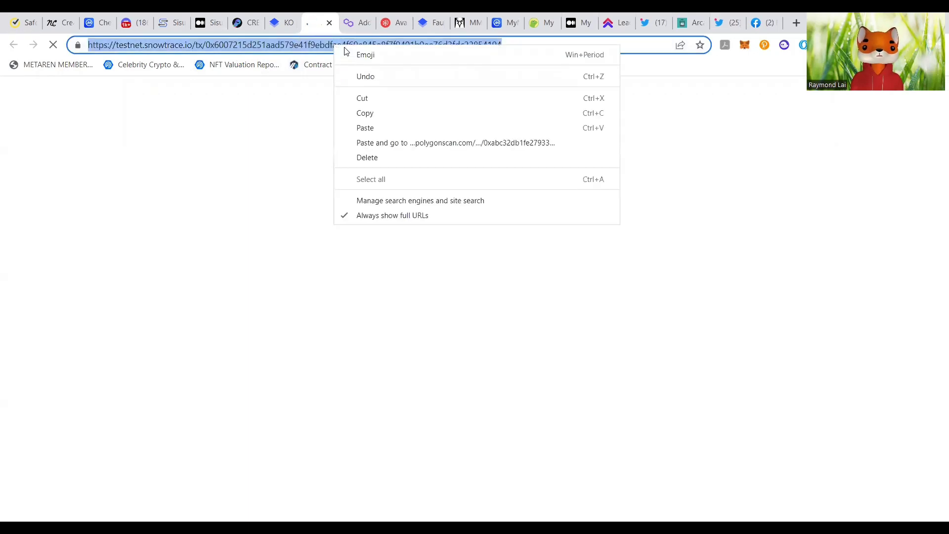
pyautogui.click(386, 115)
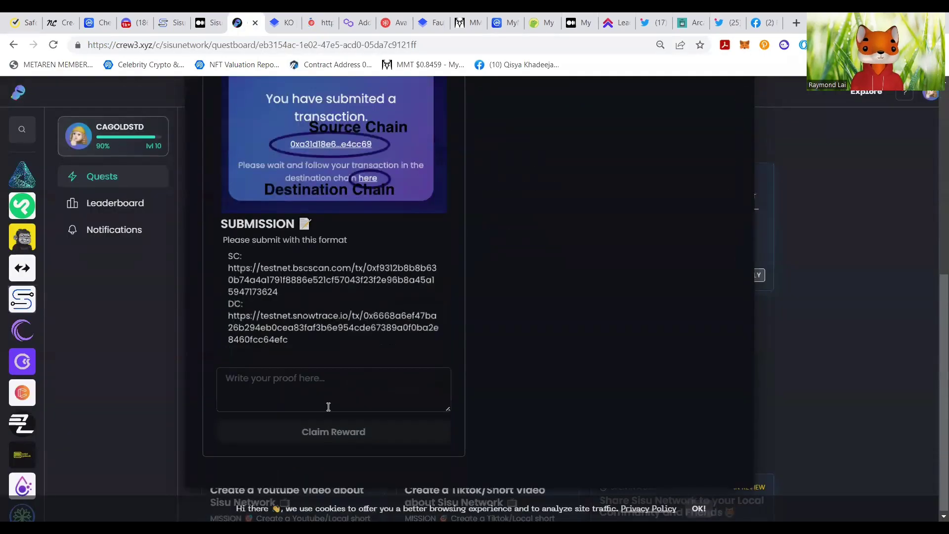
pyautogui.scroll(-3, 364, 385)
# Step: Write 'SC: ' plus the pasted Snowtrace link, then a 'DC:' line, in the Crew3 proof box
pyautogui.click(250, 377)
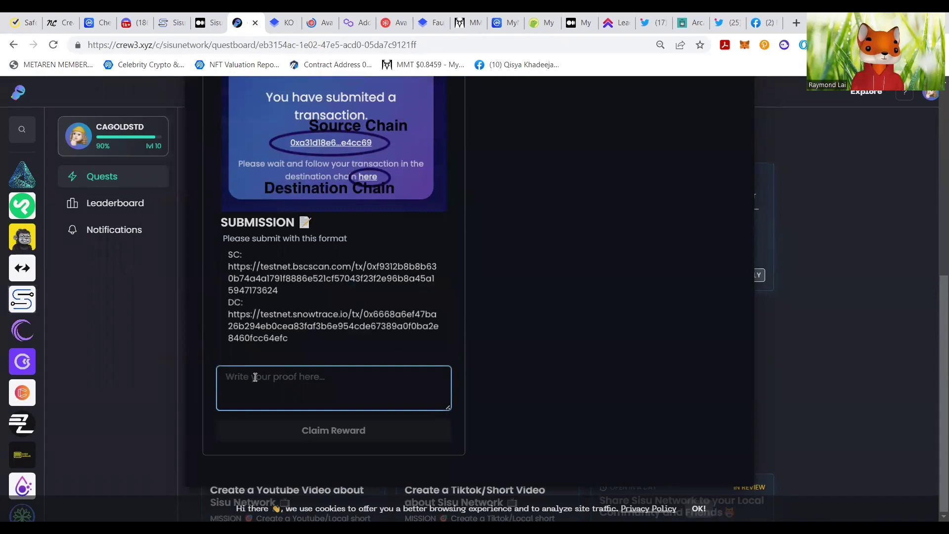
pyautogui.write('SC:')
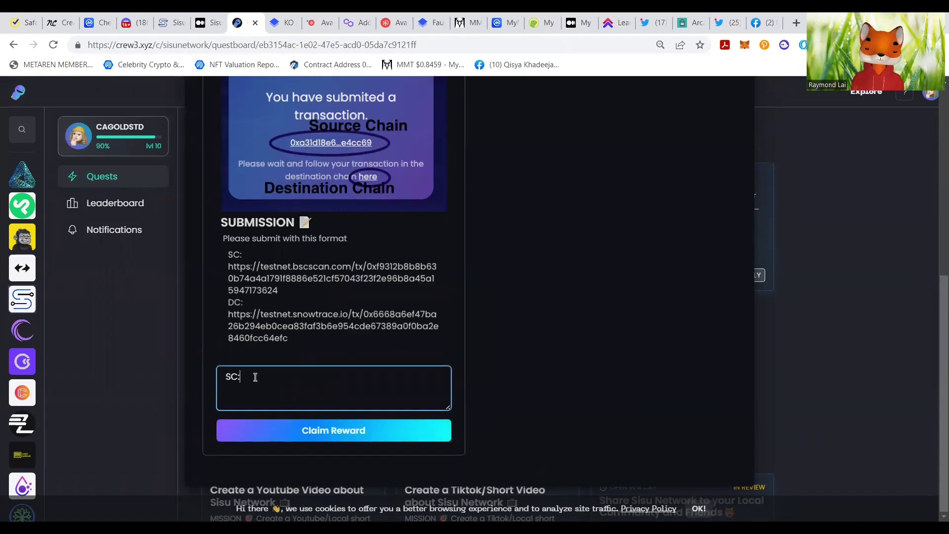
pyautogui.rightClick(232, 391)
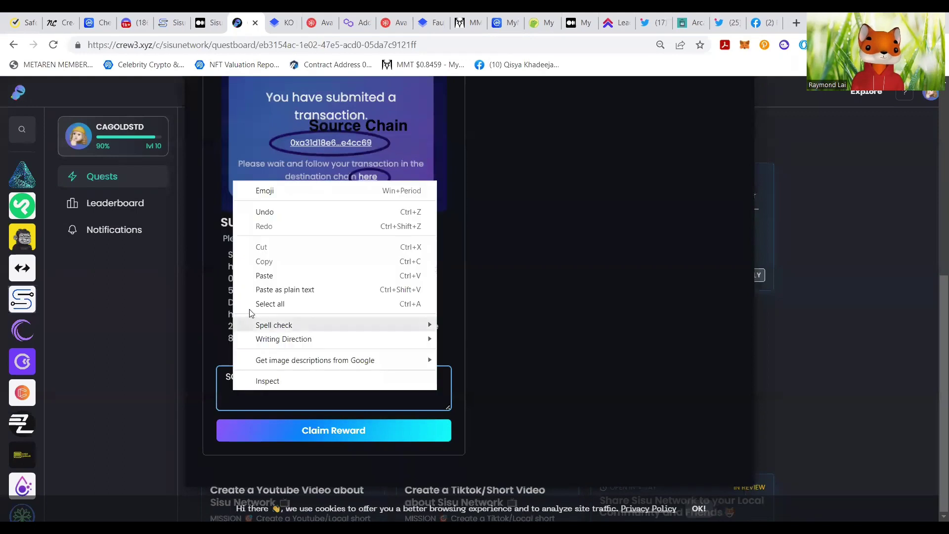
pyautogui.click(288, 271)
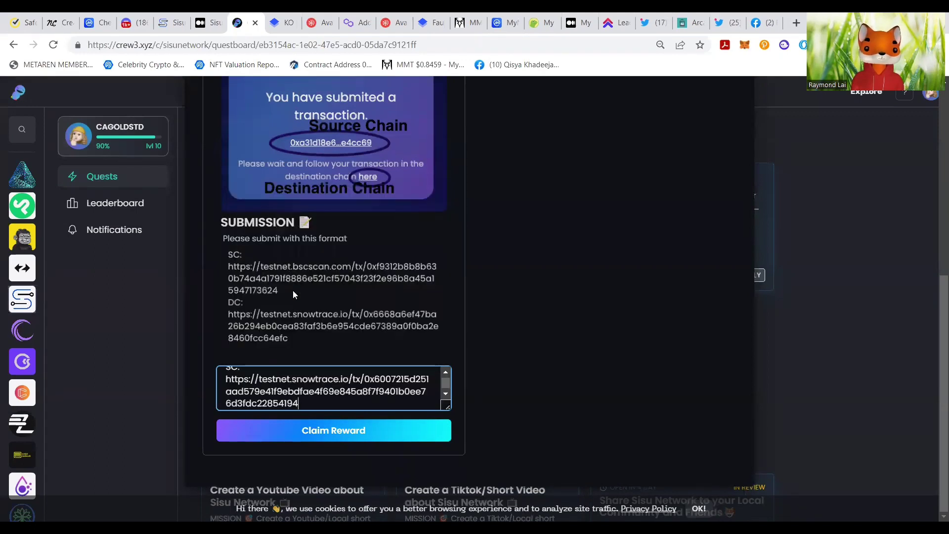
pyautogui.press('Return')
pyautogui.write('DC')
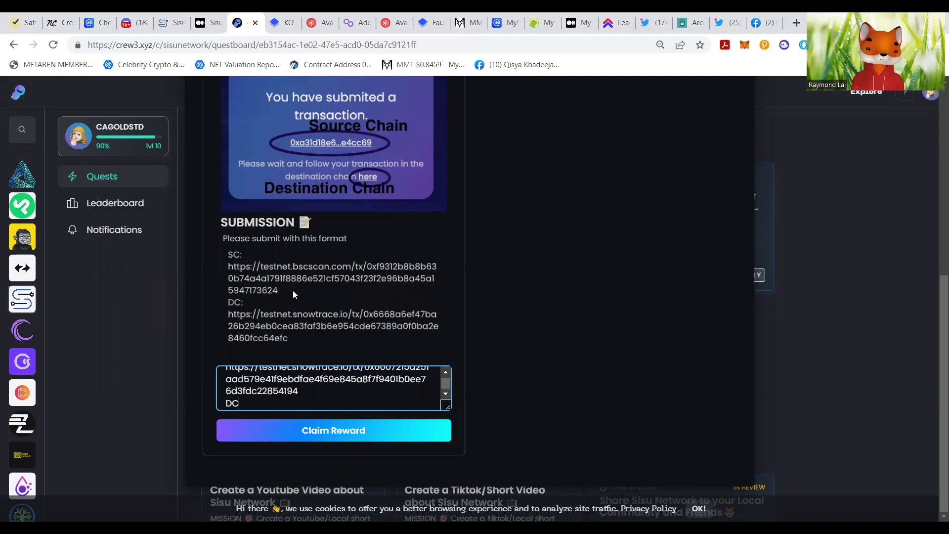
pyautogui.write(':')
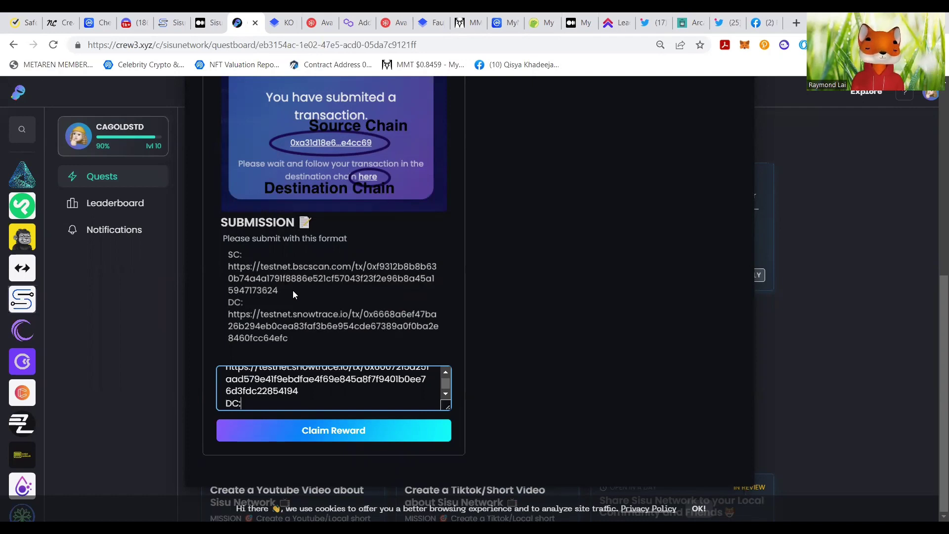
pyautogui.press('Return')
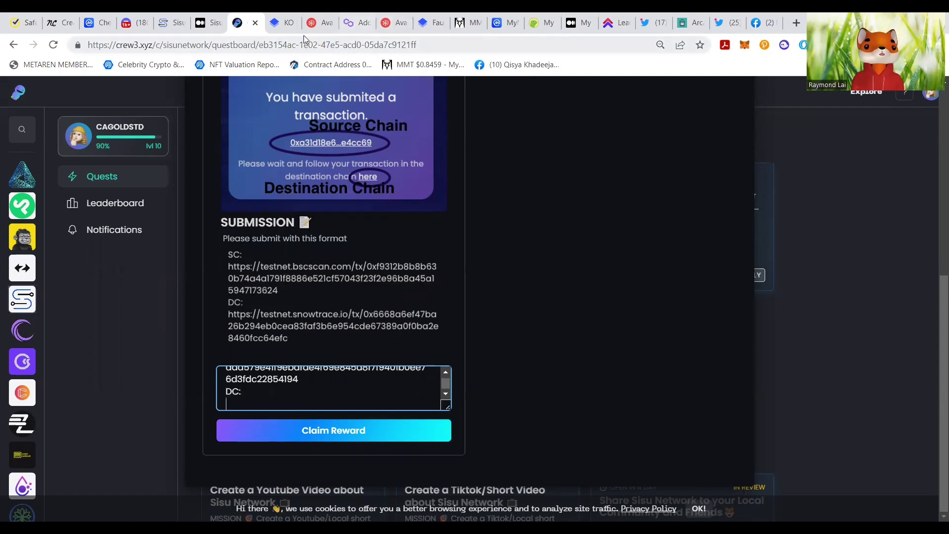
pyautogui.click(279, 23)
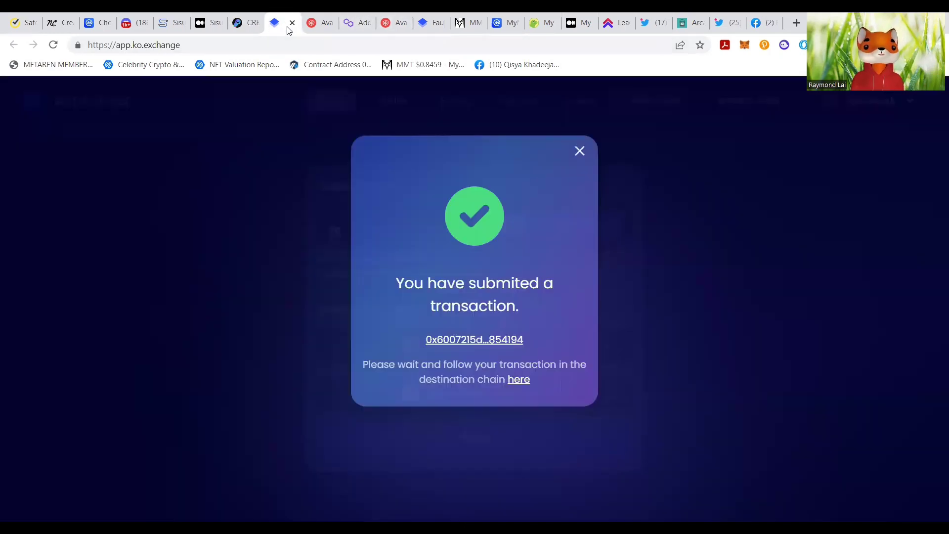
# Step: Open the wallet's BscScan testnet address page and copy its link
pyautogui.click(520, 379)
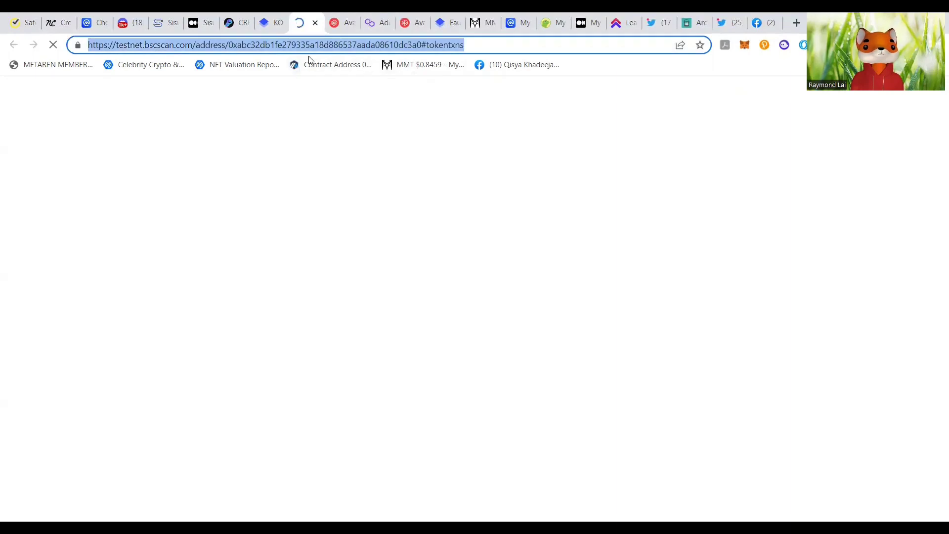
pyautogui.rightClick(318, 45)
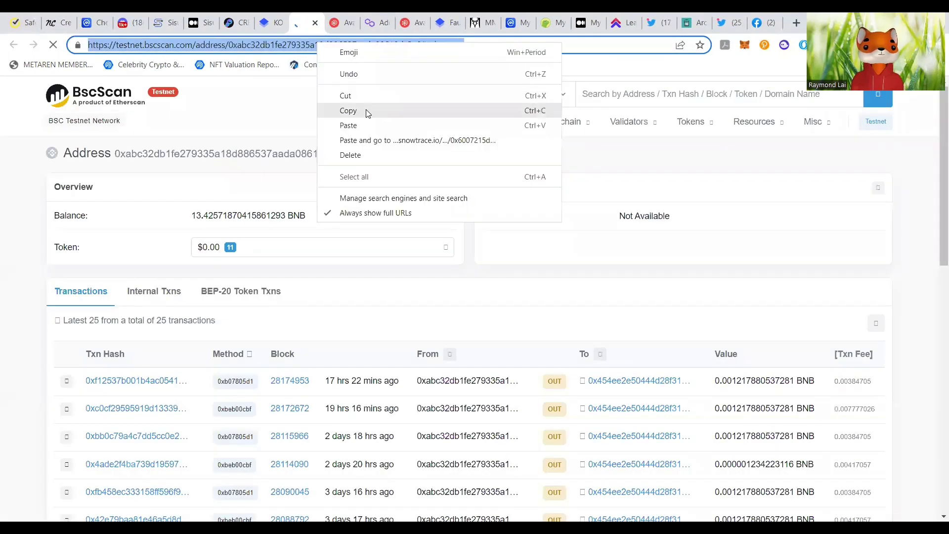
pyautogui.click(347, 110)
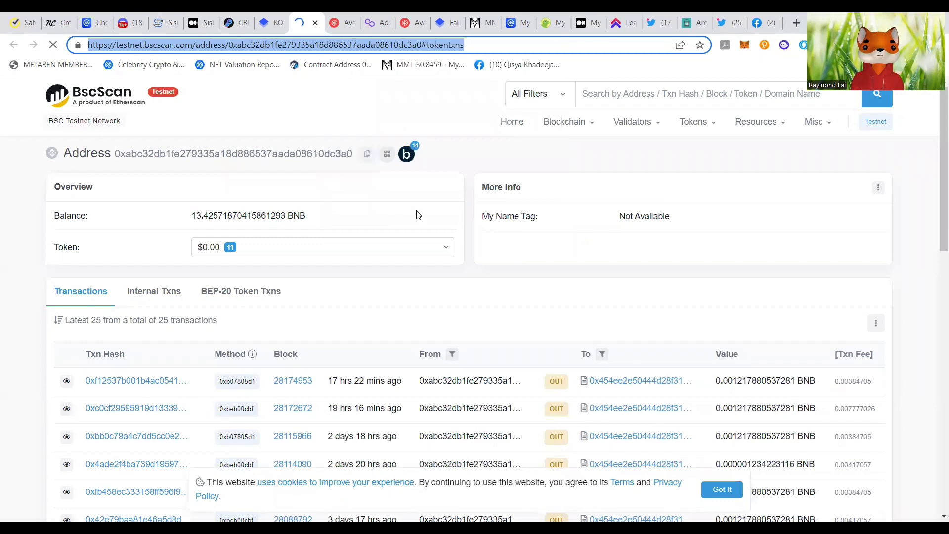
pyautogui.click(242, 26)
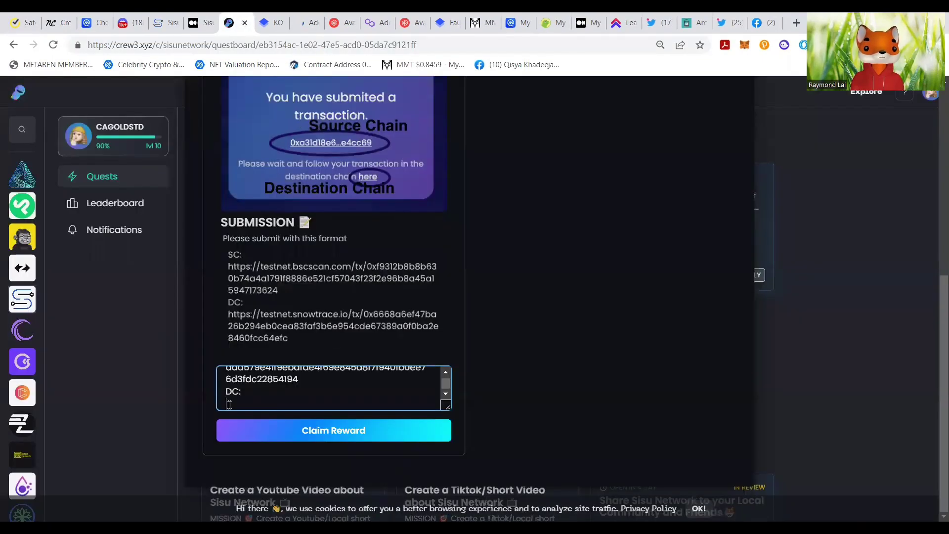
# Step: Paste the BscScan link on its own line under DC:, remove stray characters, and claim the reward
pyautogui.rightClick(233, 394)
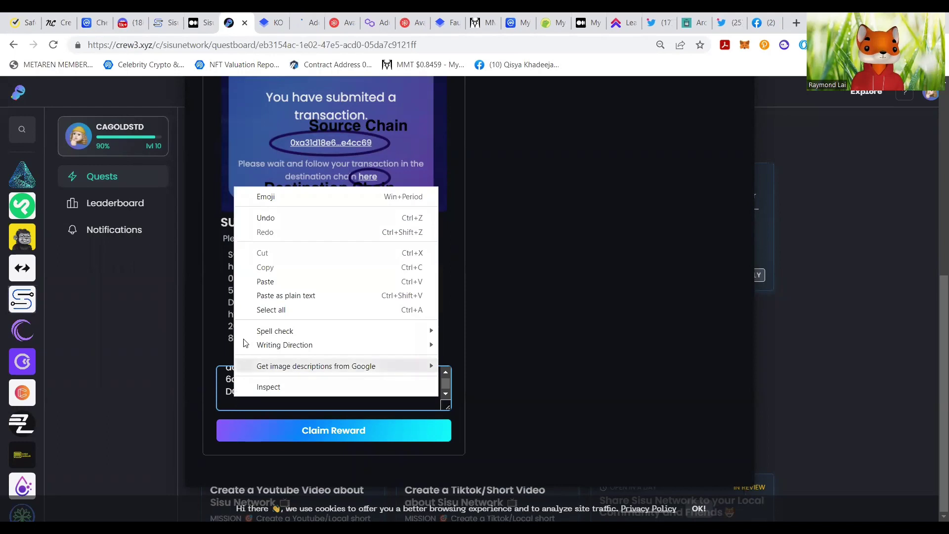
pyautogui.click(265, 282)
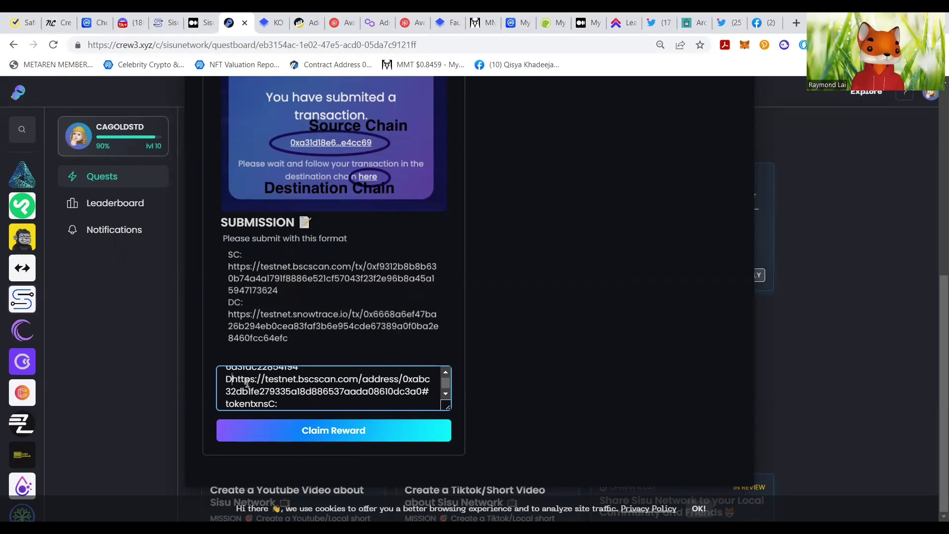
pyautogui.write('C:')
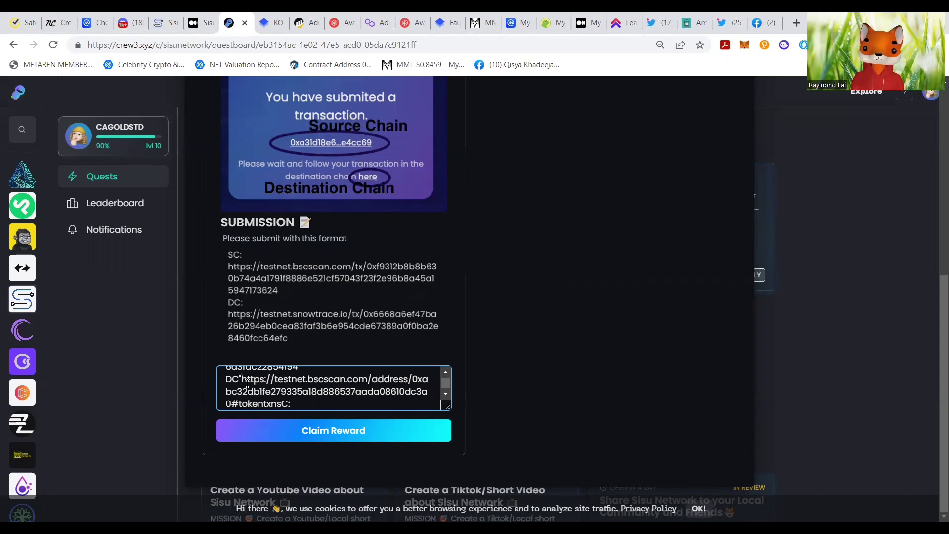
pyautogui.press('BackSpace')
pyautogui.write(':')
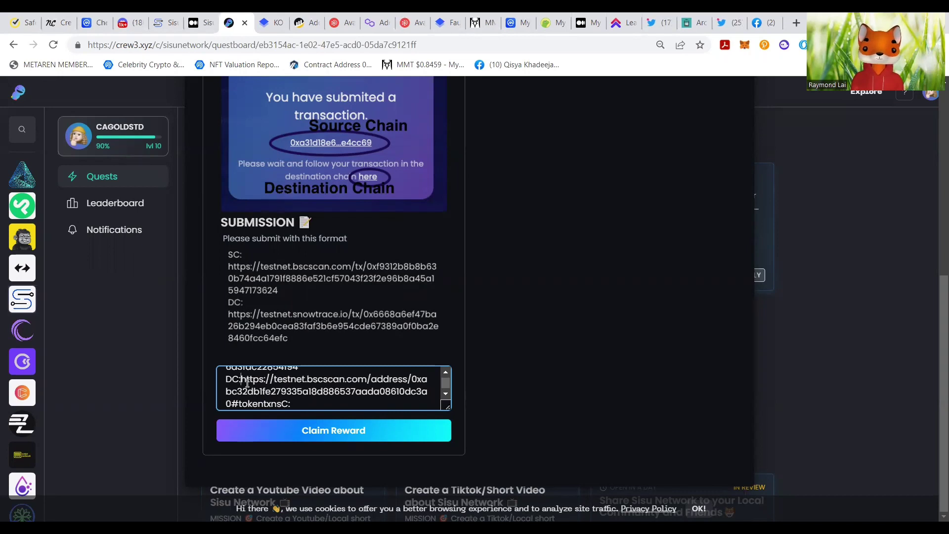
pyautogui.press('Return')
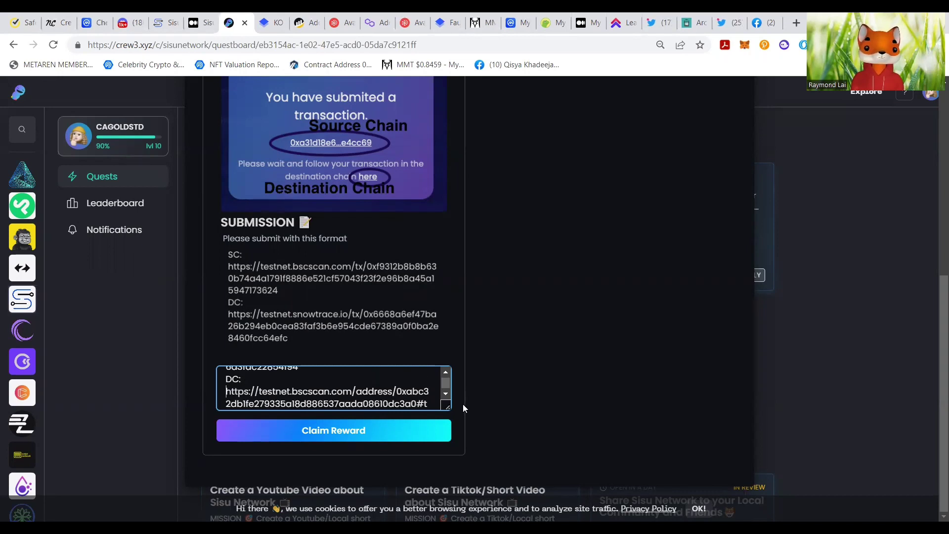
pyautogui.click(445, 393)
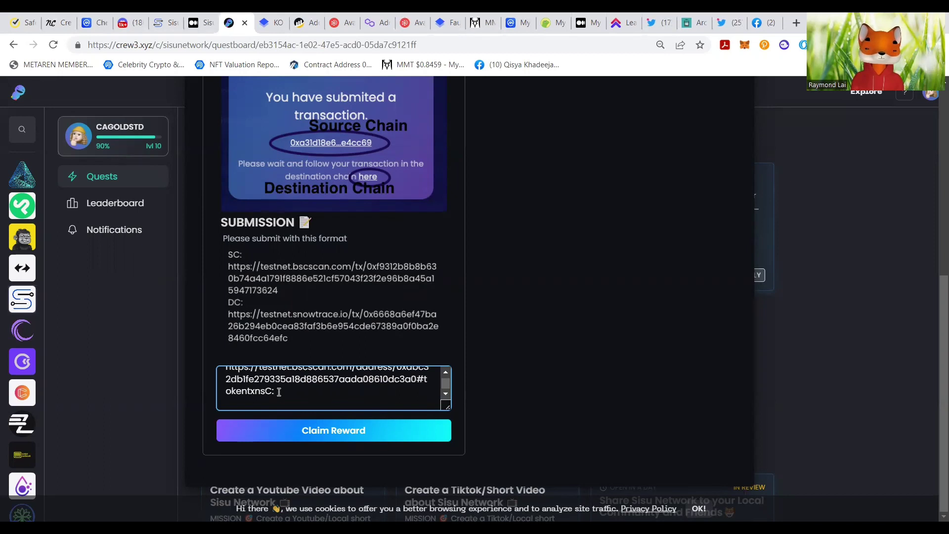
pyautogui.press('BackSpace')
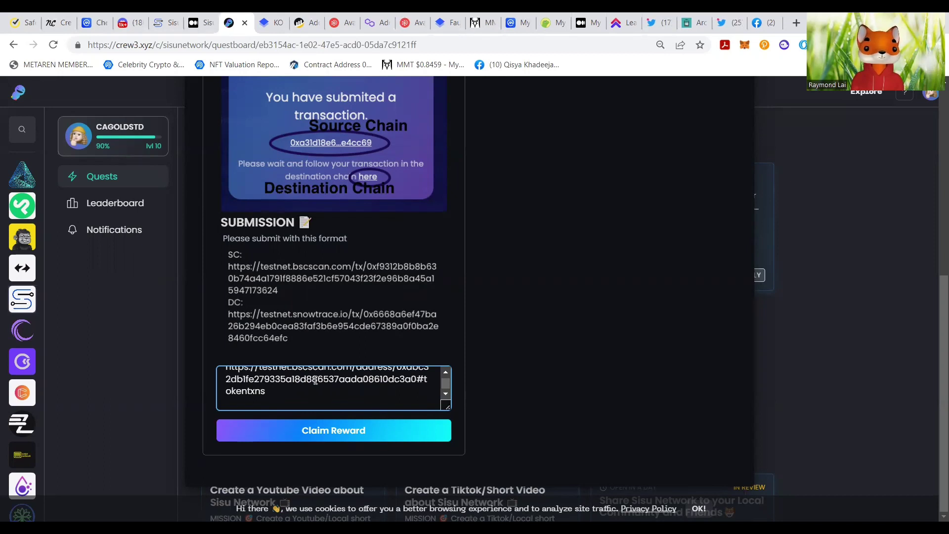
pyautogui.scroll(2, 358, 385)
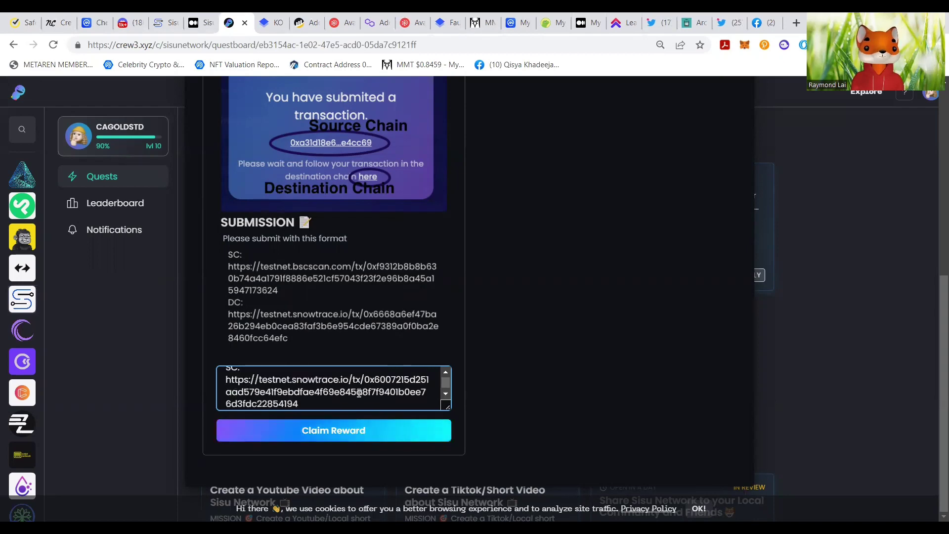
pyautogui.scroll(-2, 358, 386)
pyautogui.click(318, 431)
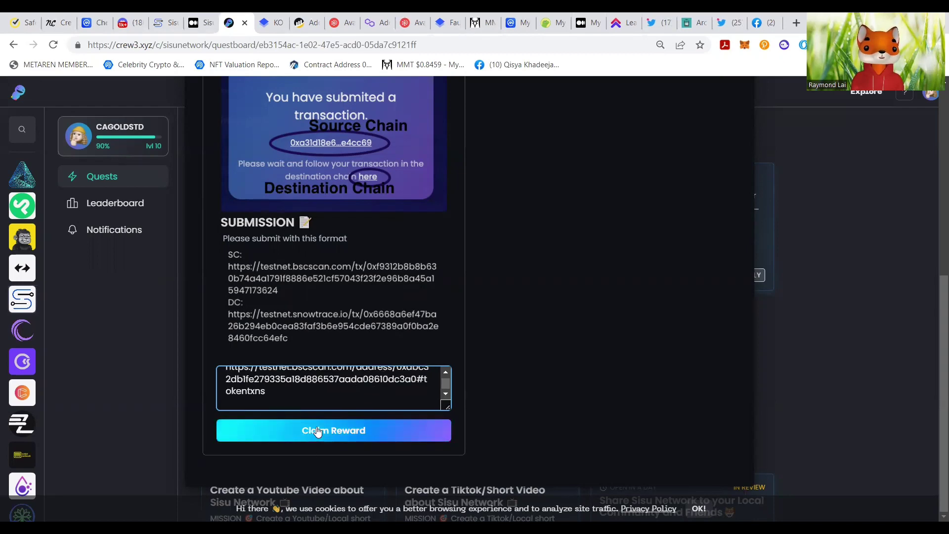